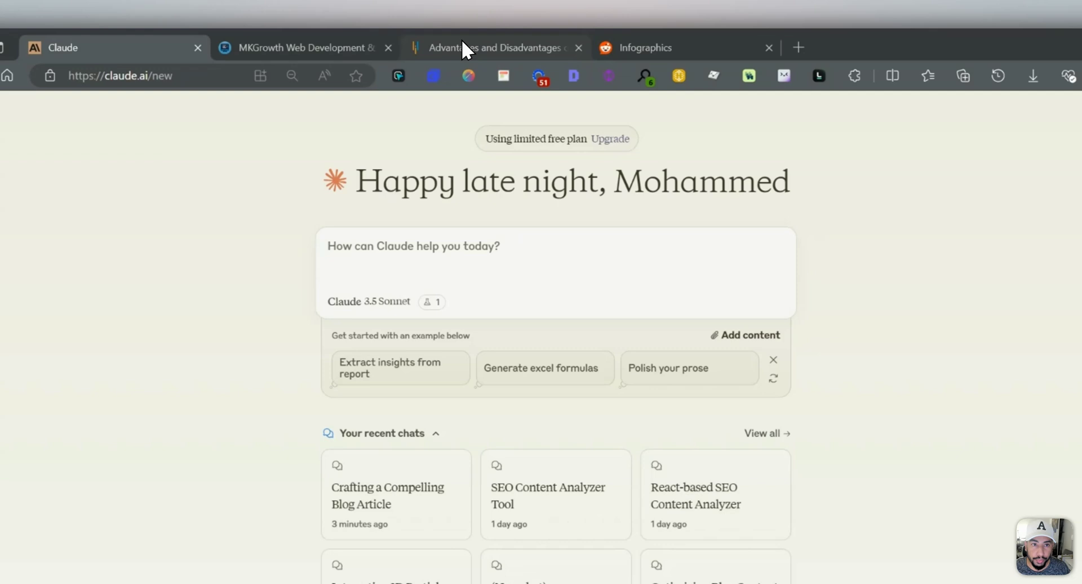
# Open the Simplilearn article on AI advantages and disadvantages and copy its text from the title through section 17, Personalized Recommendations for Customers.
pyautogui.click(465, 43)
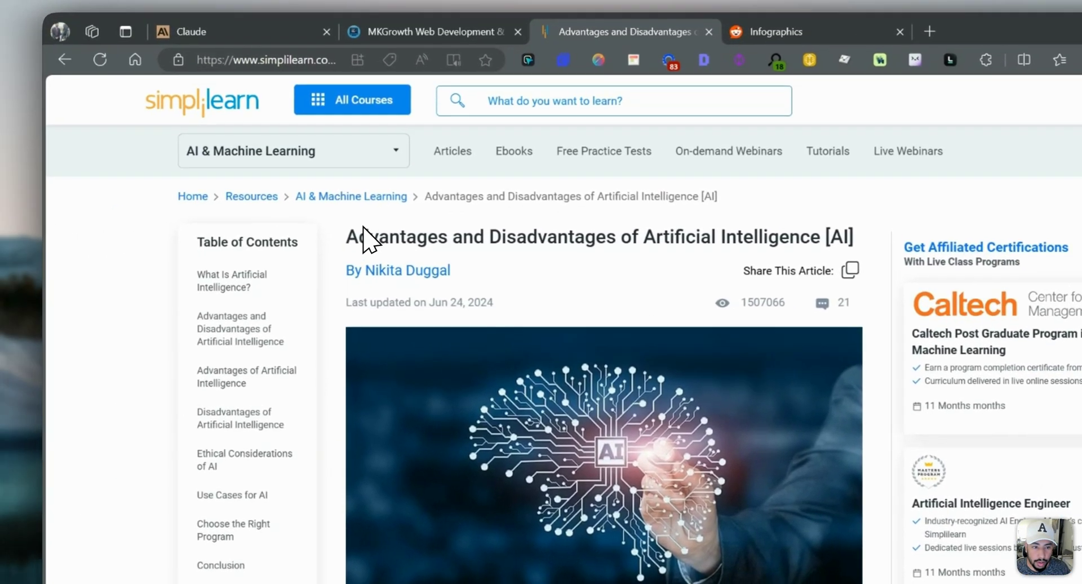
pyautogui.moveTo(18, 175); pyautogui.dragTo(203, 316)
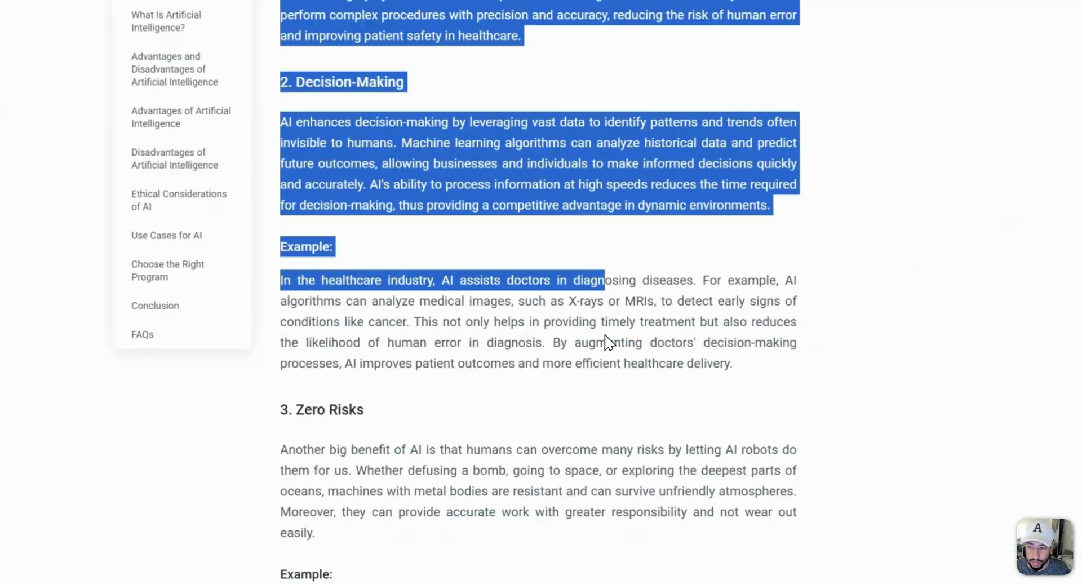
pyautogui.scroll(-15, 607, 343)
pyautogui.moveTo(606, 341); pyautogui.dragTo(657, 264)
pyautogui.scroll(10, 635, 386)
pyautogui.scroll(-15, 658, 304)
pyautogui.moveTo(657, 305); pyautogui.dragTo(679, 402)
pyautogui.scroll(8, 654, 304)
pyautogui.scroll(-6, 647, 310)
pyautogui.scroll(-18, 665, 411)
pyautogui.scroll(-4, 550, 286)
pyautogui.scroll(-5, 519, 329)
pyautogui.scroll(-4, 519, 334)
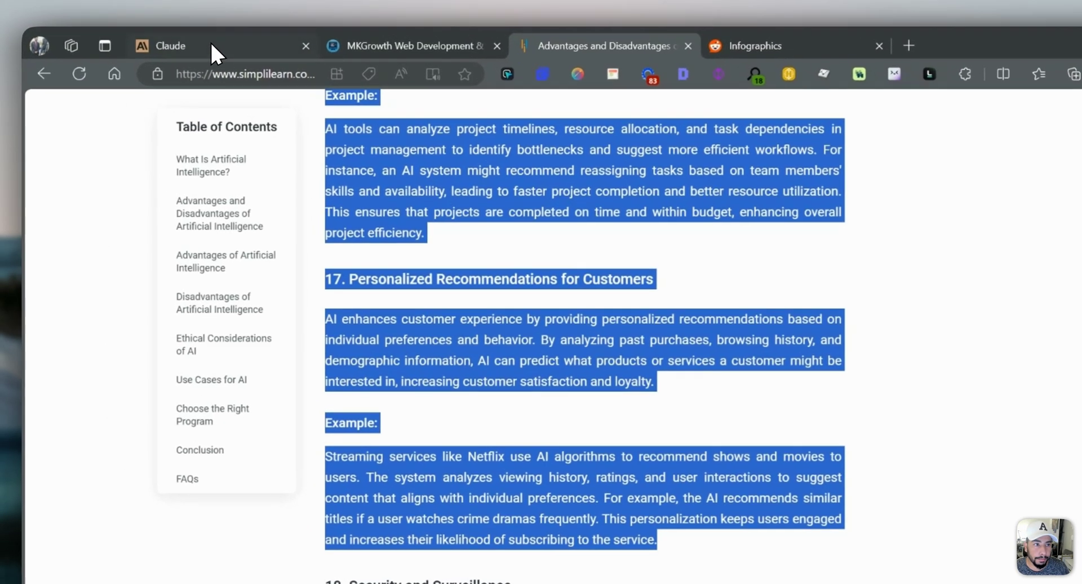
# In Claude, send the prompt "can you turn the following into an interactive infographic" with the copied article text pasted in.
pyautogui.click(213, 49)
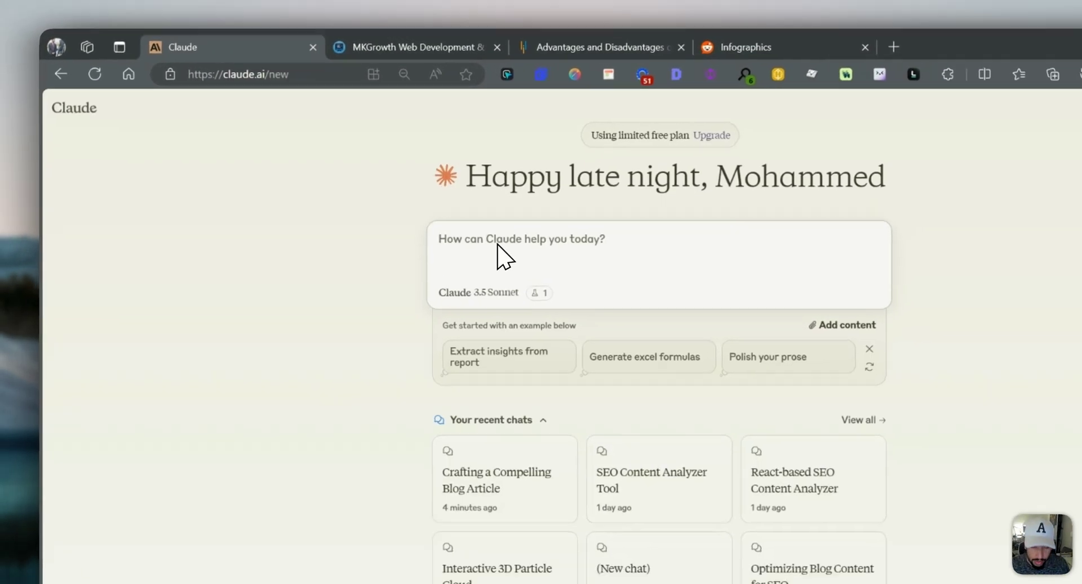
pyautogui.write('can you turn the following into an interactive infographic')
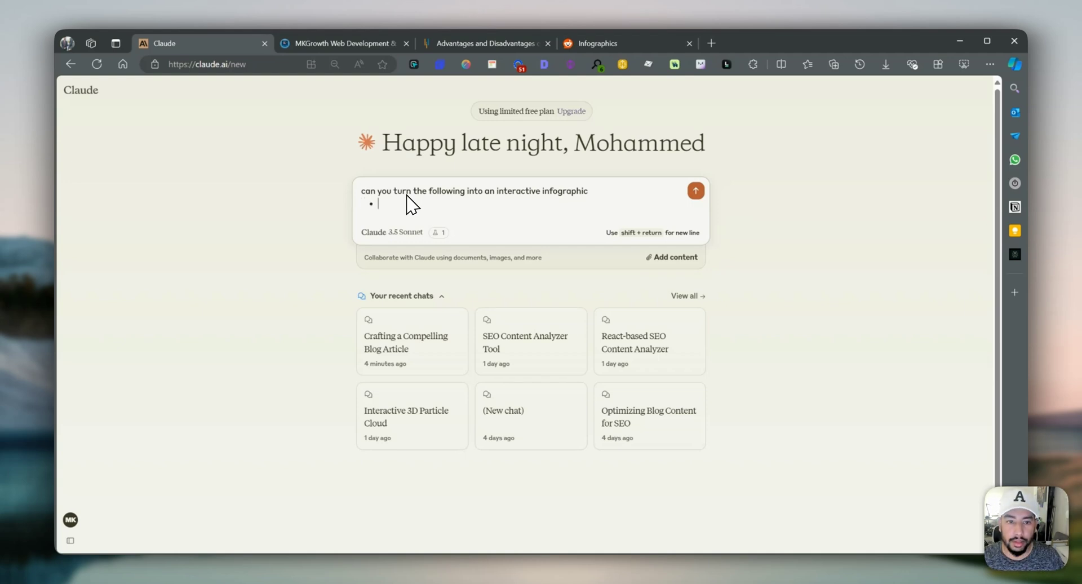
pyautogui.hotkey('ctrl', 'v')
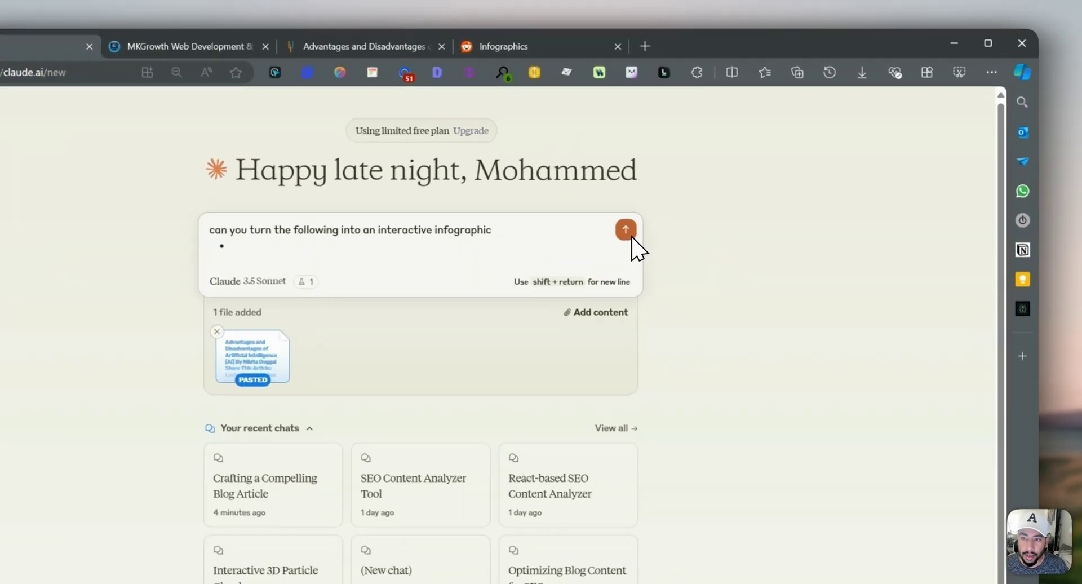
pyautogui.click(696, 191)
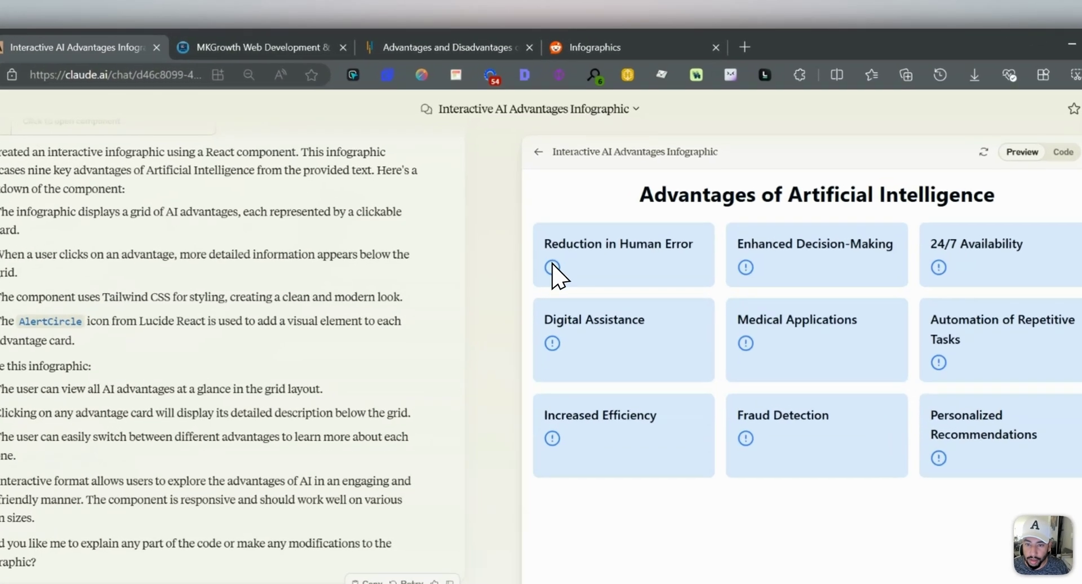
# Try out the generated infographic by opening the details of several advantage cards, from Reduction in Human Error to Enhanced Decision-Making.
pyautogui.click(565, 210)
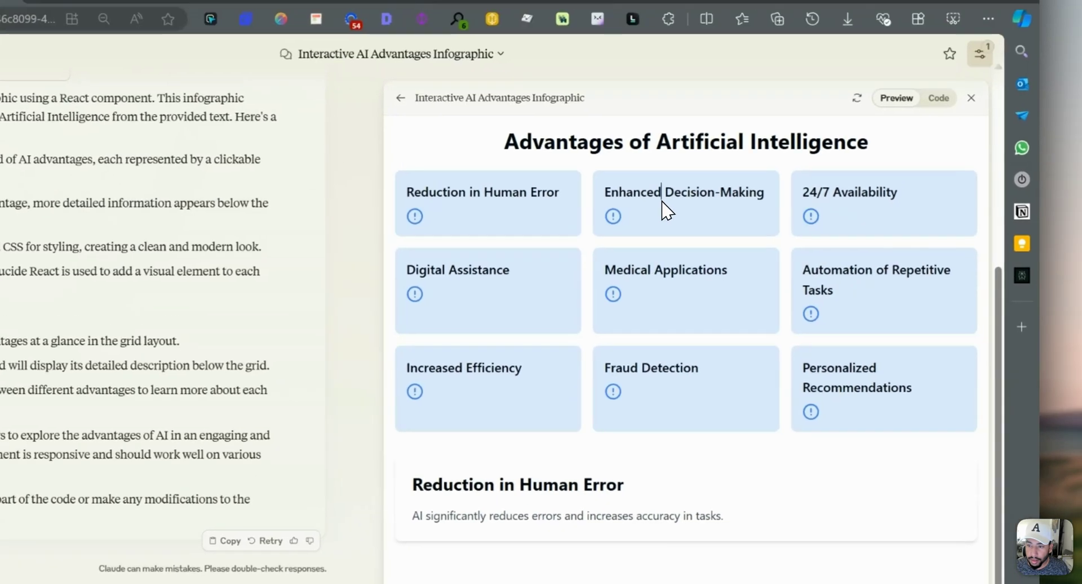
pyautogui.click(701, 75)
pyautogui.click(927, 97)
pyautogui.click(857, 330)
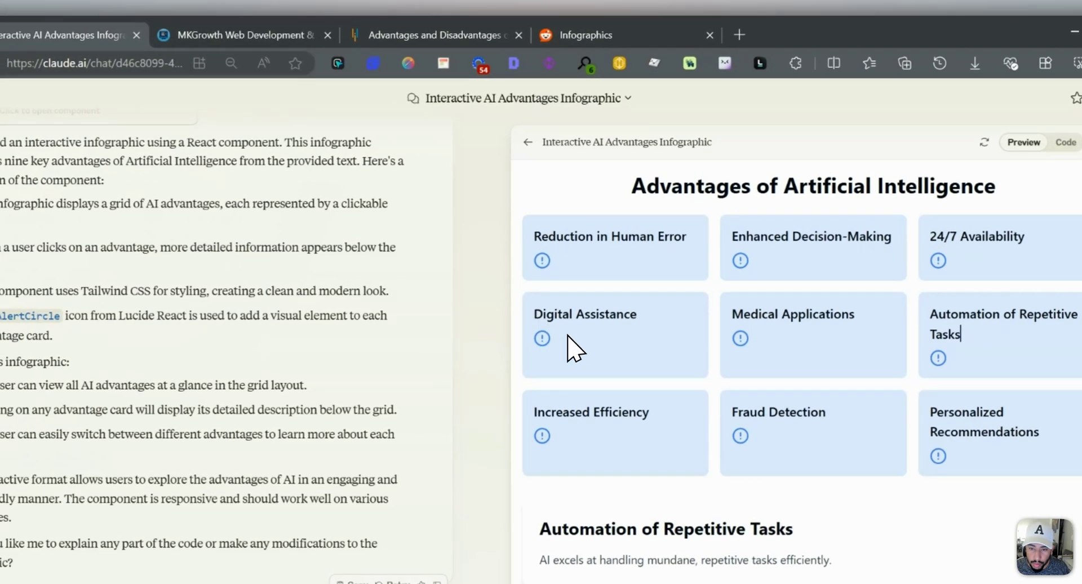
pyautogui.click(434, 336)
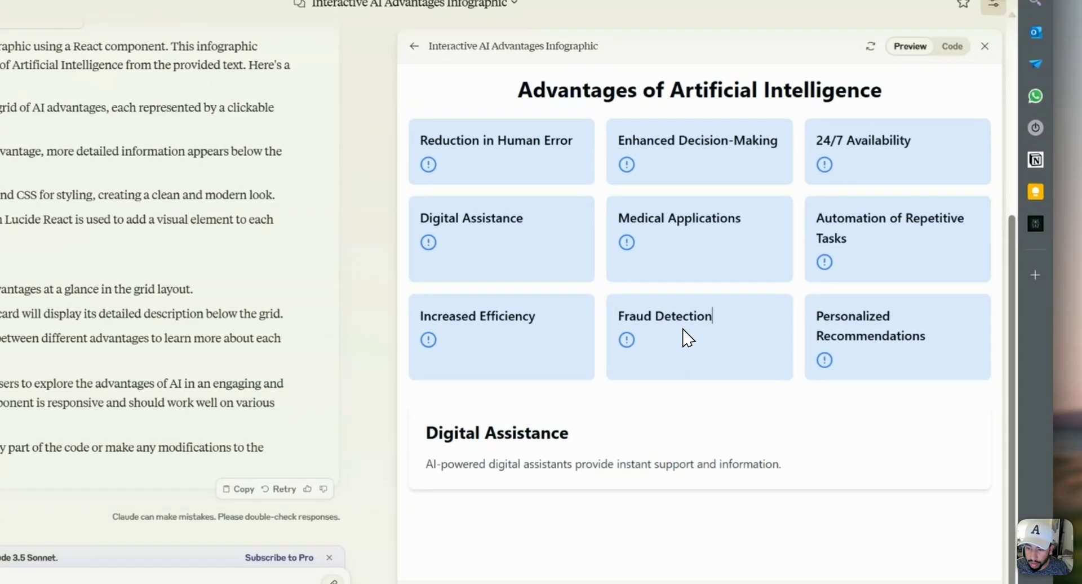
pyautogui.click(850, 394)
pyautogui.click(849, 237)
pyautogui.click(839, 138)
pyautogui.click(660, 124)
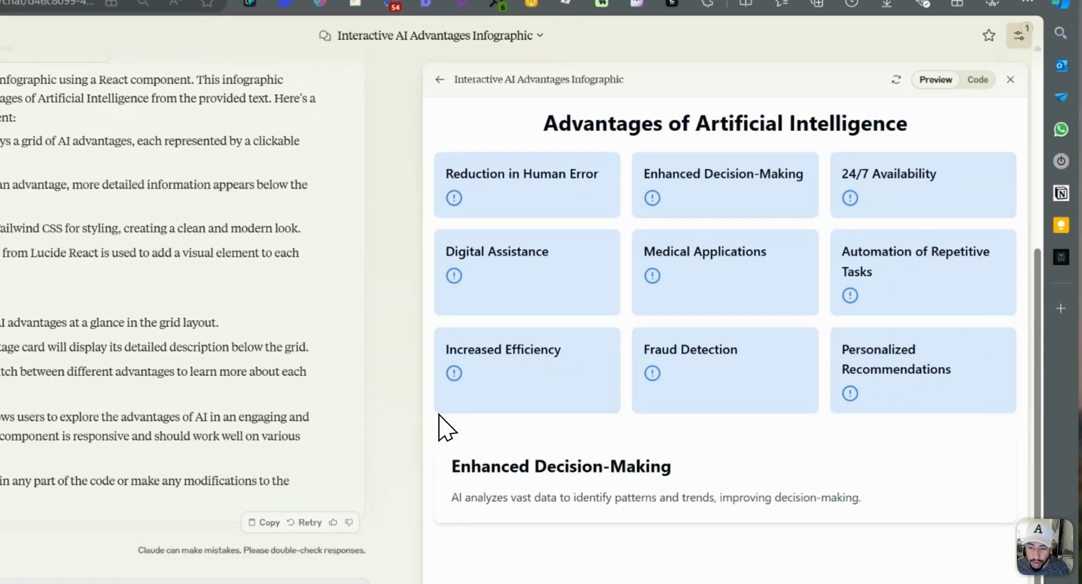
# Send the follow-up request "can you make it look more pretty with charts and graphs".
pyautogui.click(285, 513)
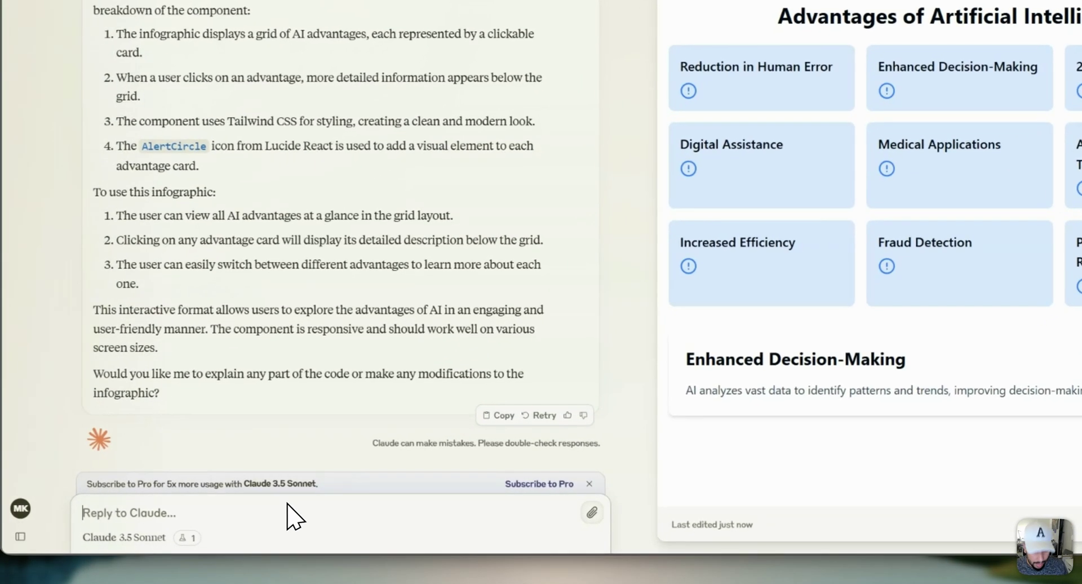
pyautogui.write('con you make it')
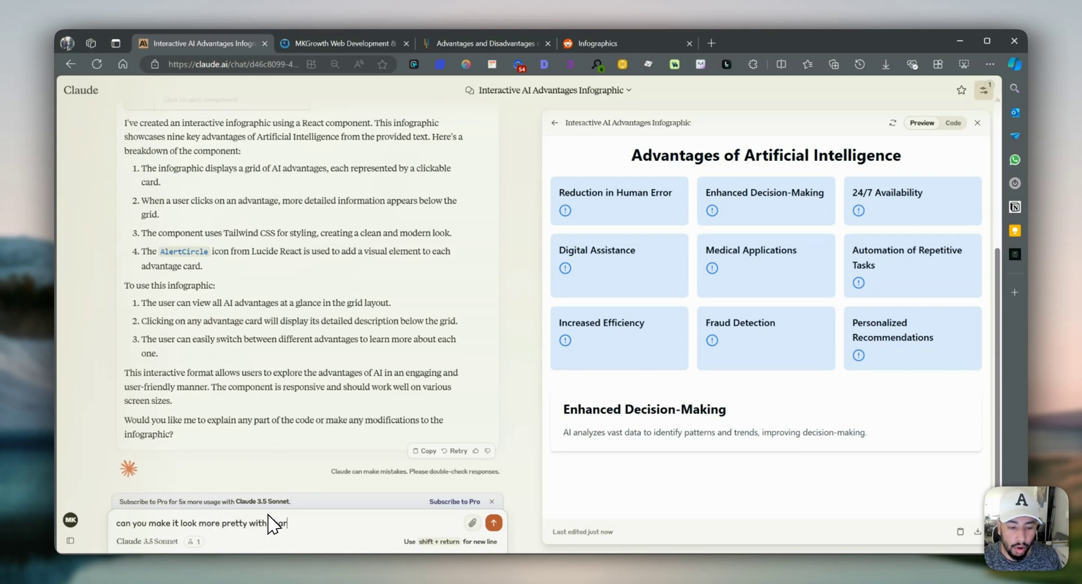
pyautogui.write('look more pretty with charts and graphs')
pyautogui.press('Return')
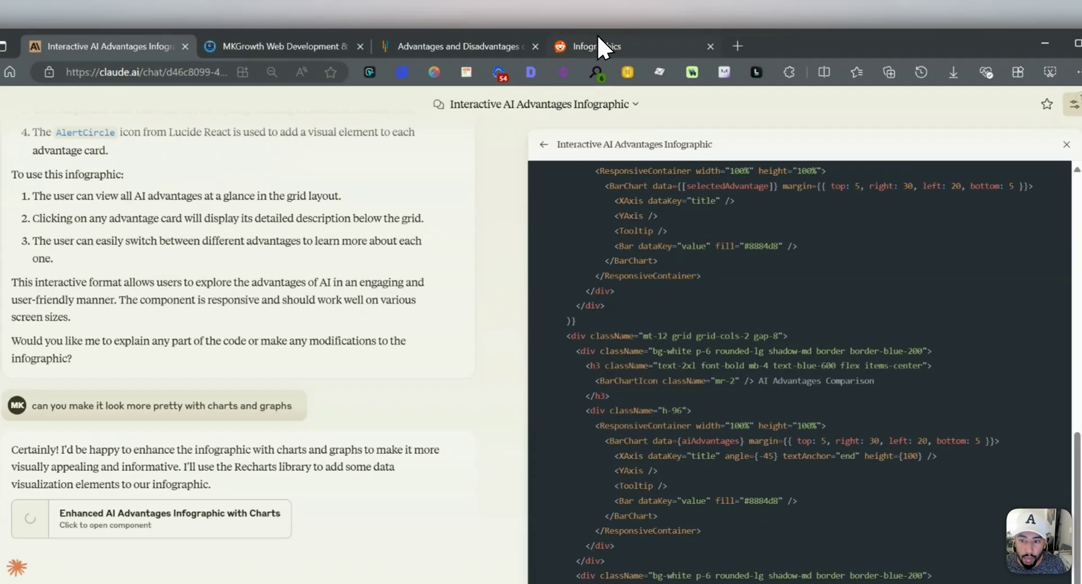
# Switch to the r/Infographics subreddit and open the US Dollar System image in a new tab.
pyautogui.click(599, 38)
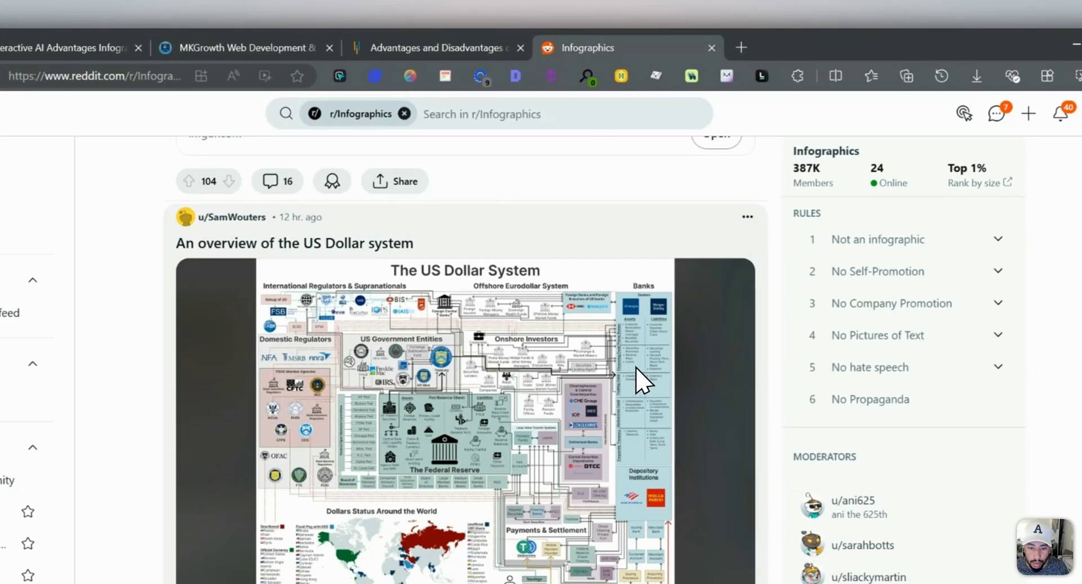
pyautogui.scroll(-2, 471, 341)
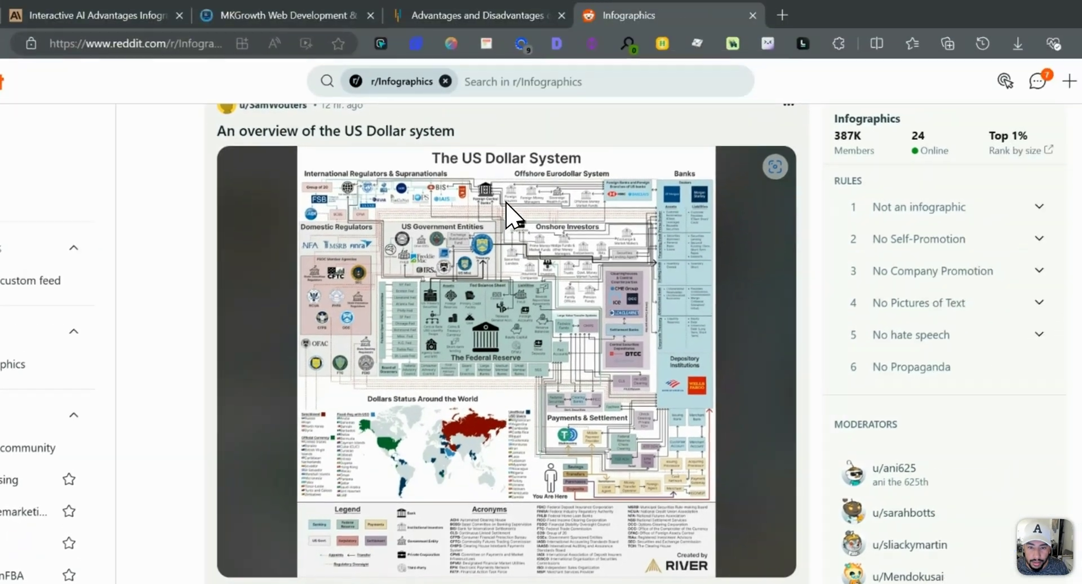
pyautogui.rightClick(490, 260)
pyautogui.click(524, 260)
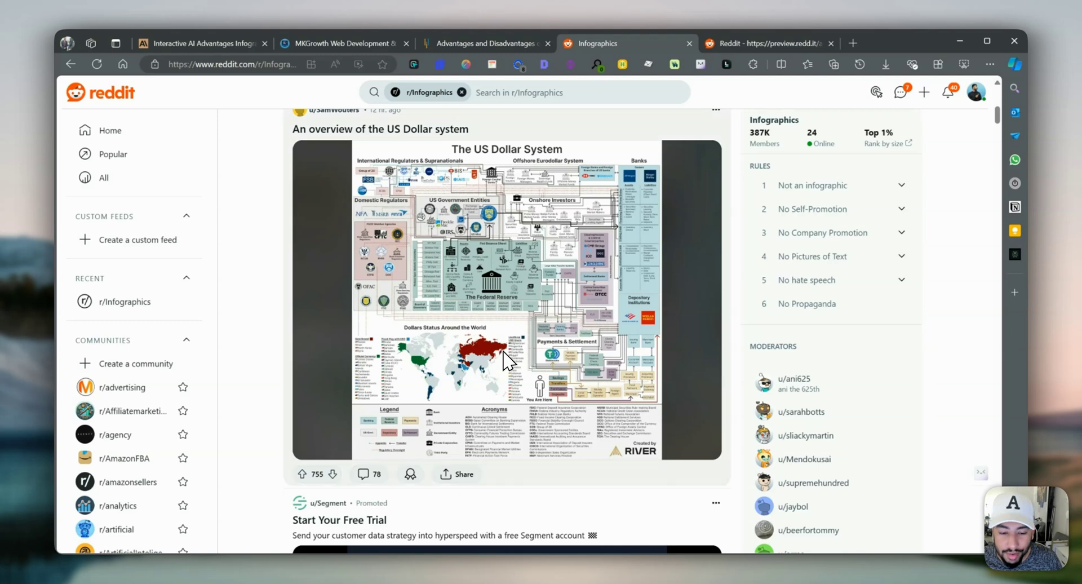
# Find the post about the top 10 U.S. companies' market cap and China's GDP and open its image in a new tab.
pyautogui.scroll(-3, 515, 417)
pyautogui.scroll(-5, 516, 418)
pyautogui.scroll(-6, 514, 414)
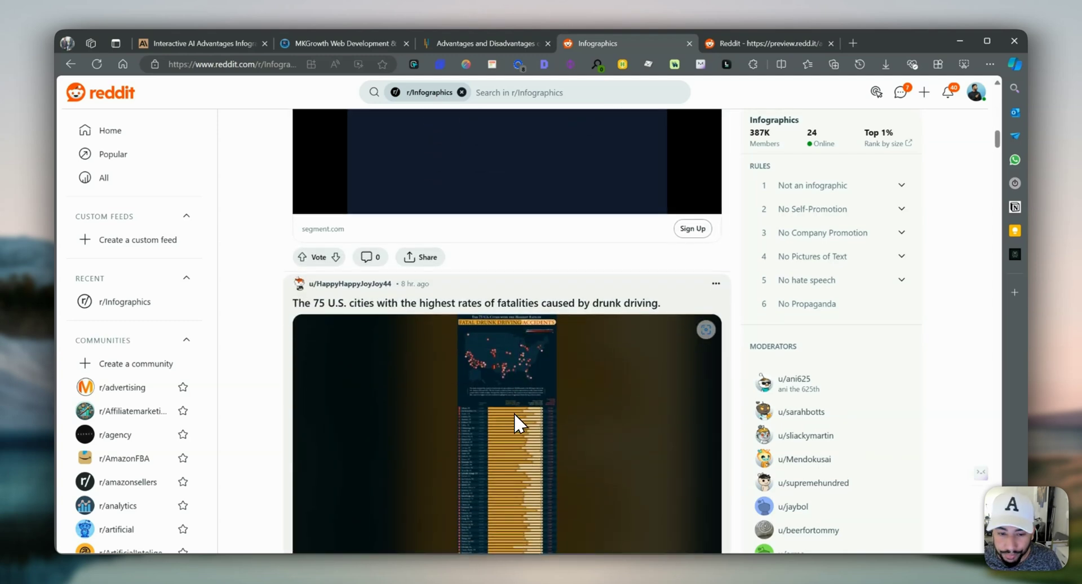
pyautogui.scroll(-8, 514, 413)
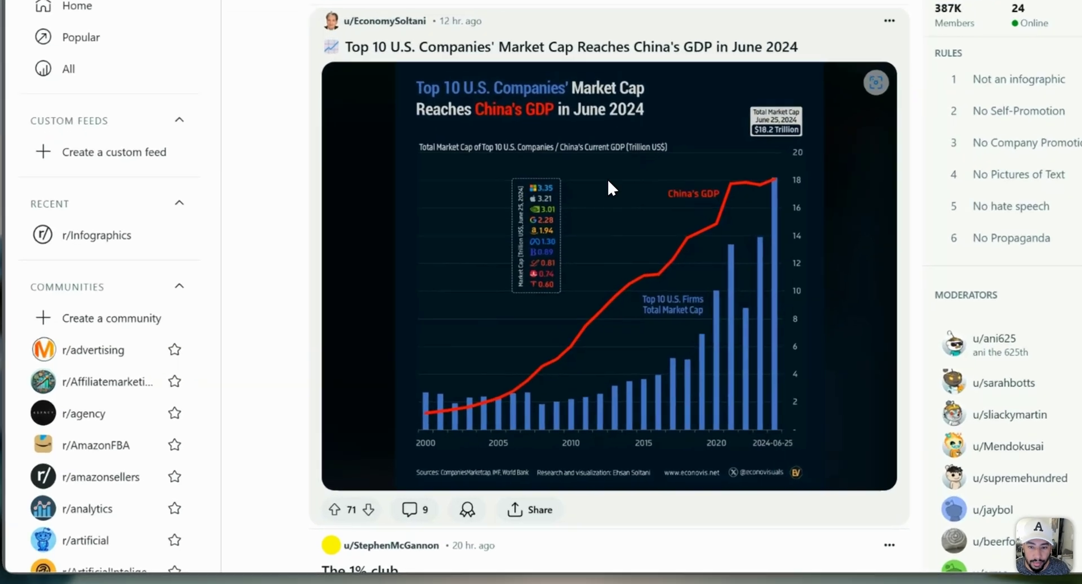
pyautogui.rightClick(518, 176)
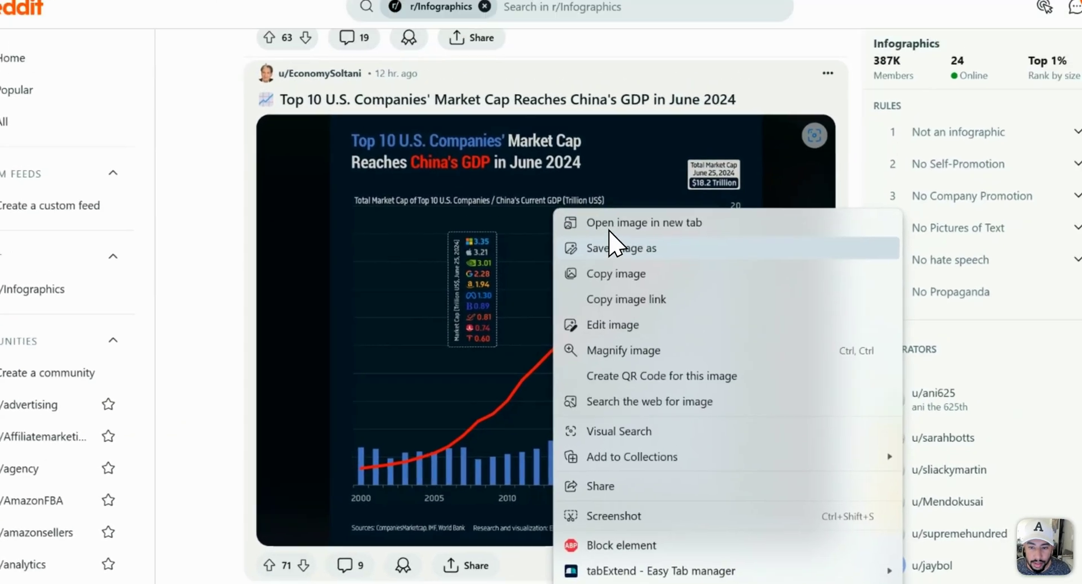
pyautogui.click(551, 187)
# Open the infographic on hours people sleep on a typical night across the globe in a new tab, and close the subreddit feed.
pyautogui.scroll(-15, 538, 335)
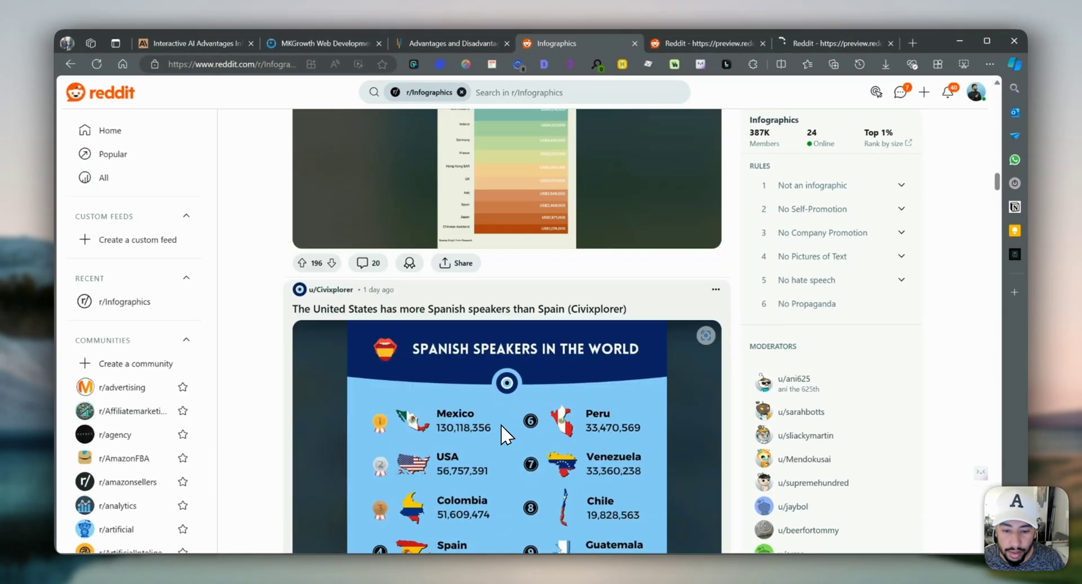
pyautogui.scroll(-12, 502, 423)
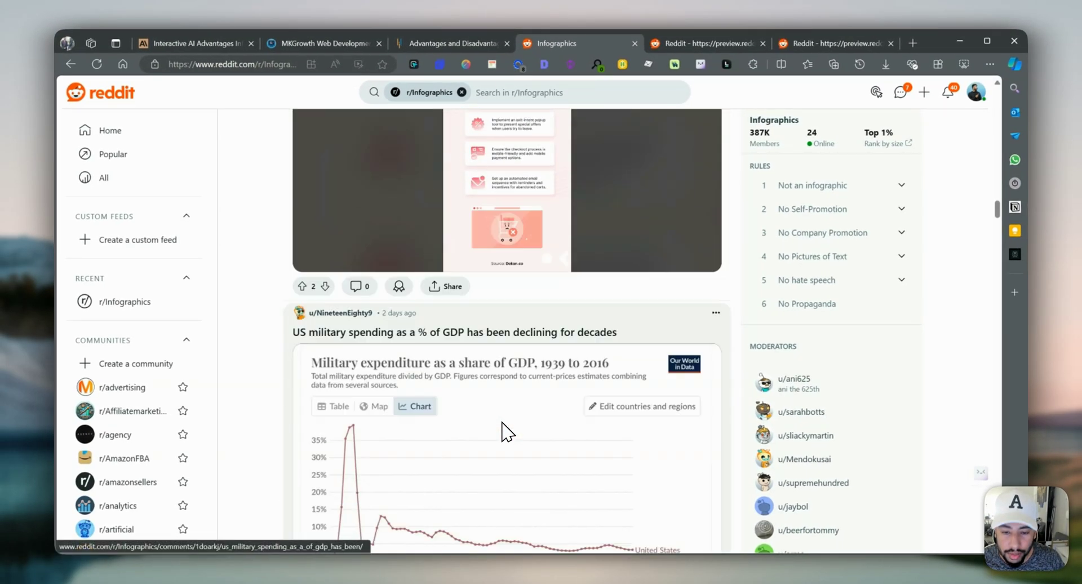
pyautogui.scroll(-8, 507, 429)
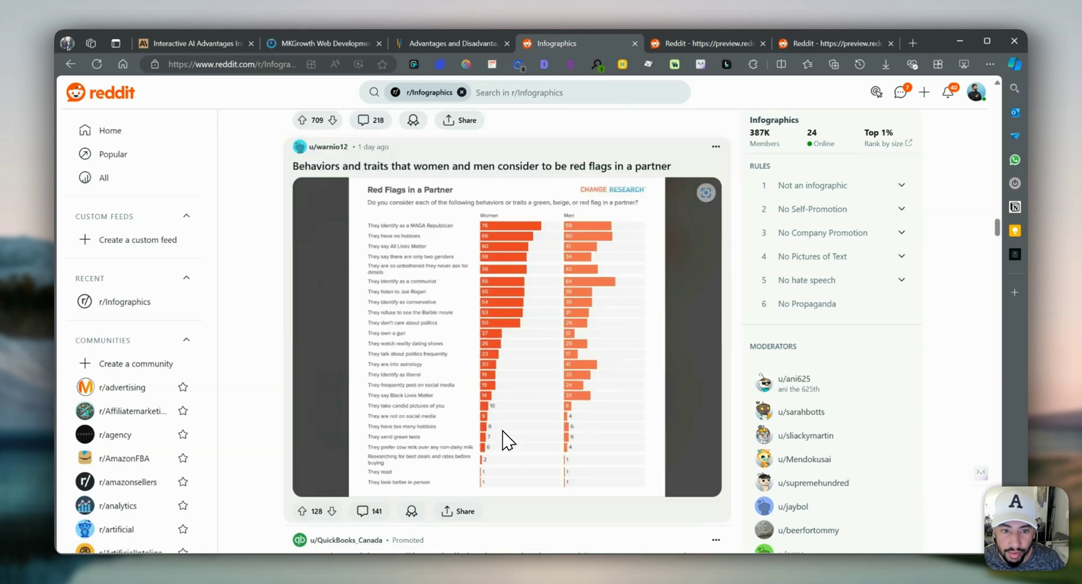
pyautogui.scroll(-12, 519, 416)
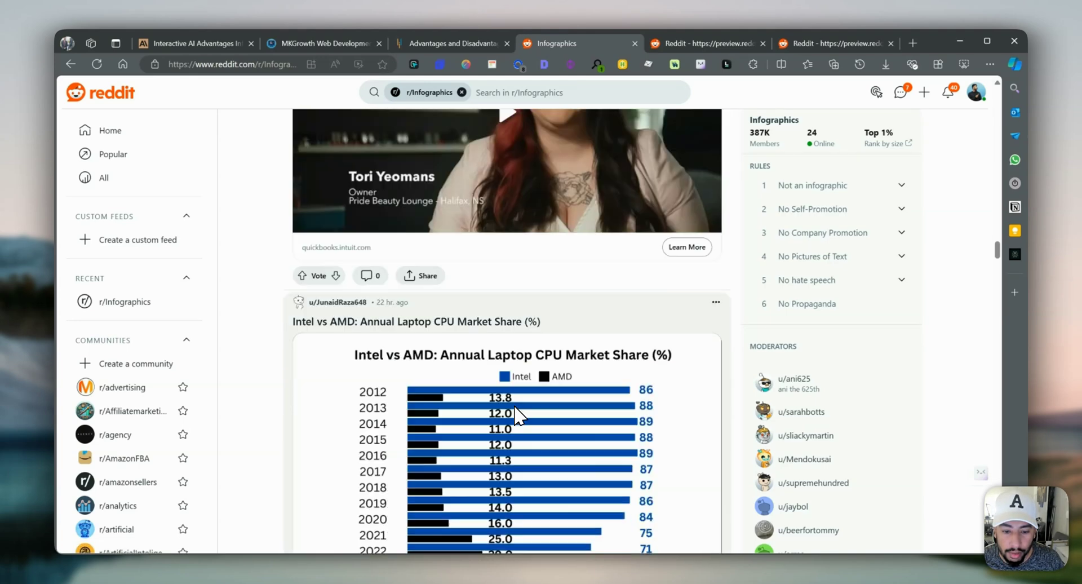
pyautogui.scroll(-6, 518, 416)
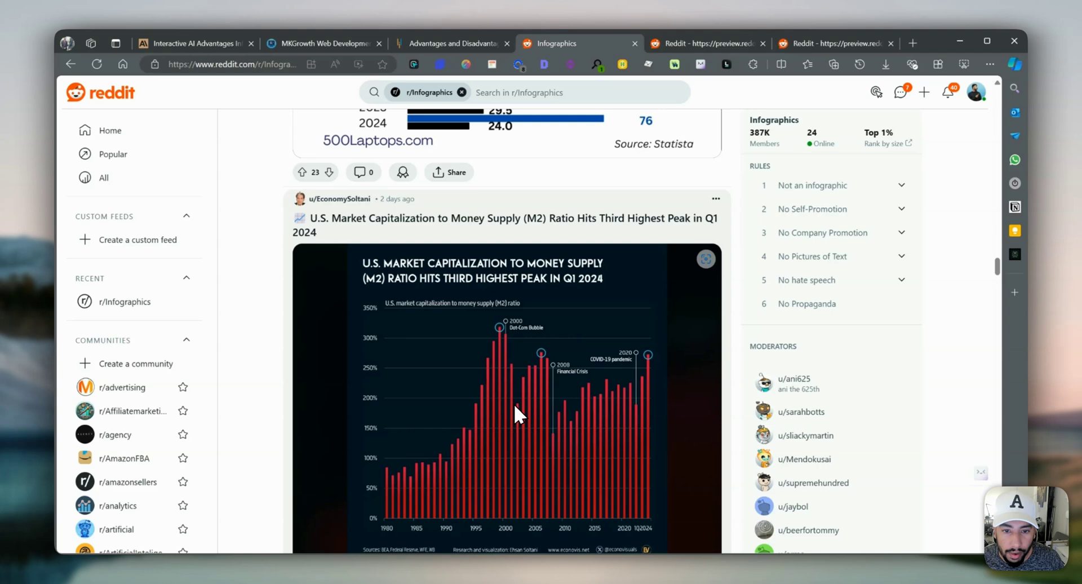
pyautogui.scroll(-6, 514, 404)
pyautogui.scroll(6, 507, 395)
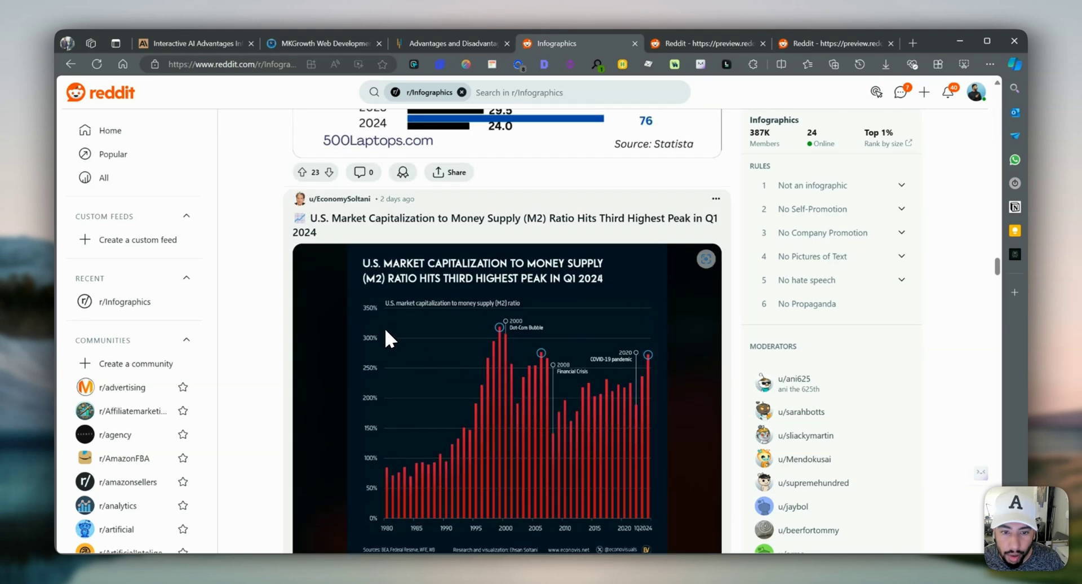
pyautogui.scroll(-7, 446, 418)
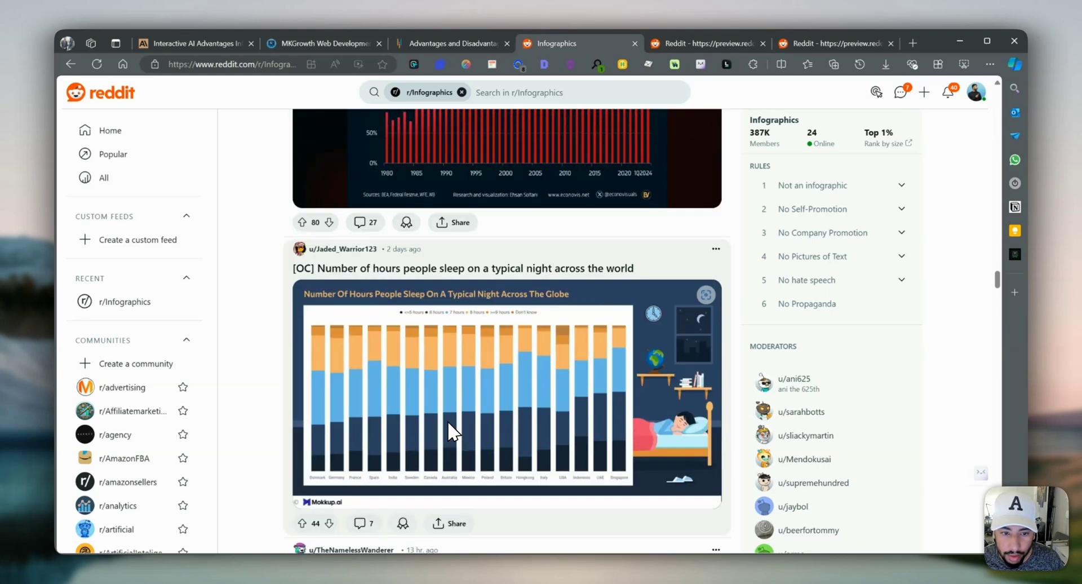
pyautogui.scroll(-2, 484, 406)
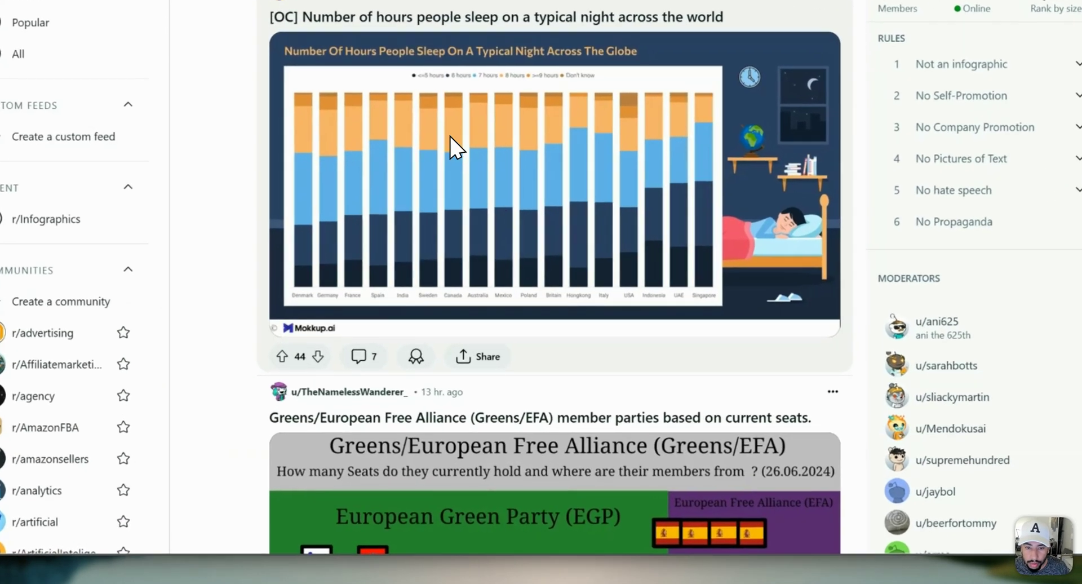
pyautogui.rightClick(410, 205)
pyautogui.click(499, 136)
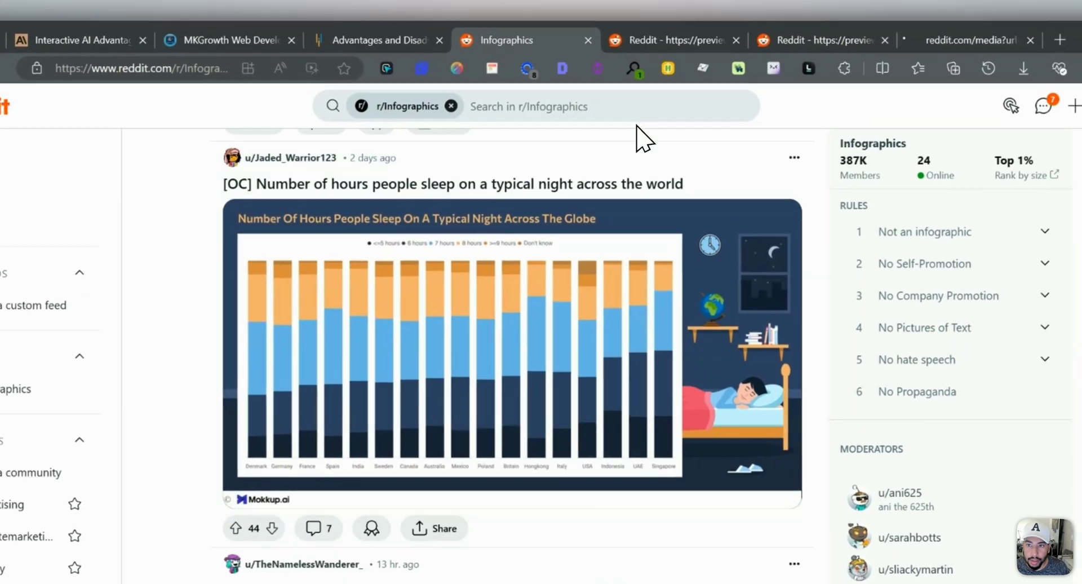
pyautogui.click(527, 46)
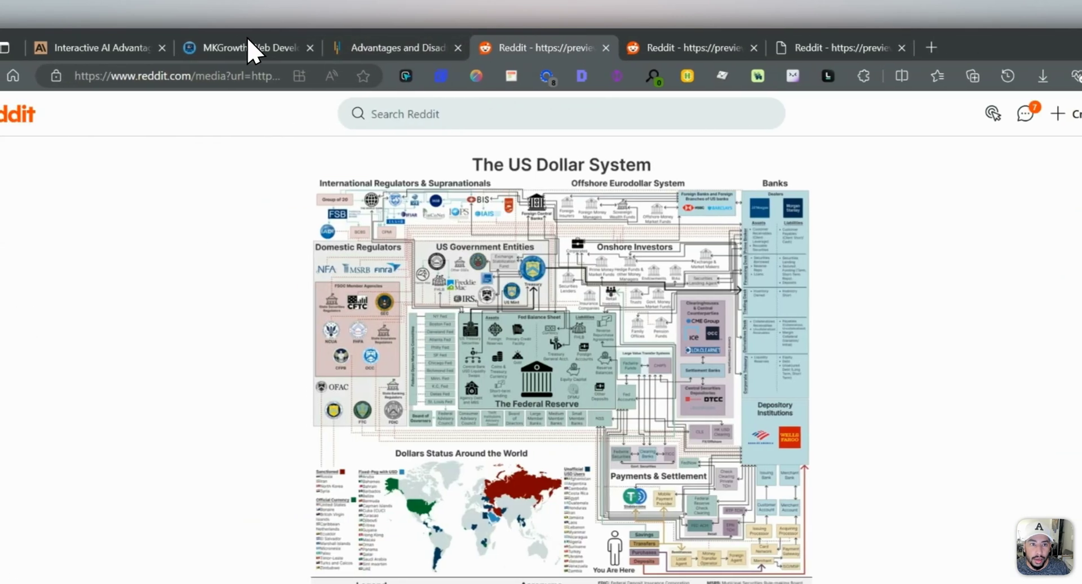
pyautogui.rightClick(458, 182)
pyautogui.click(501, 248)
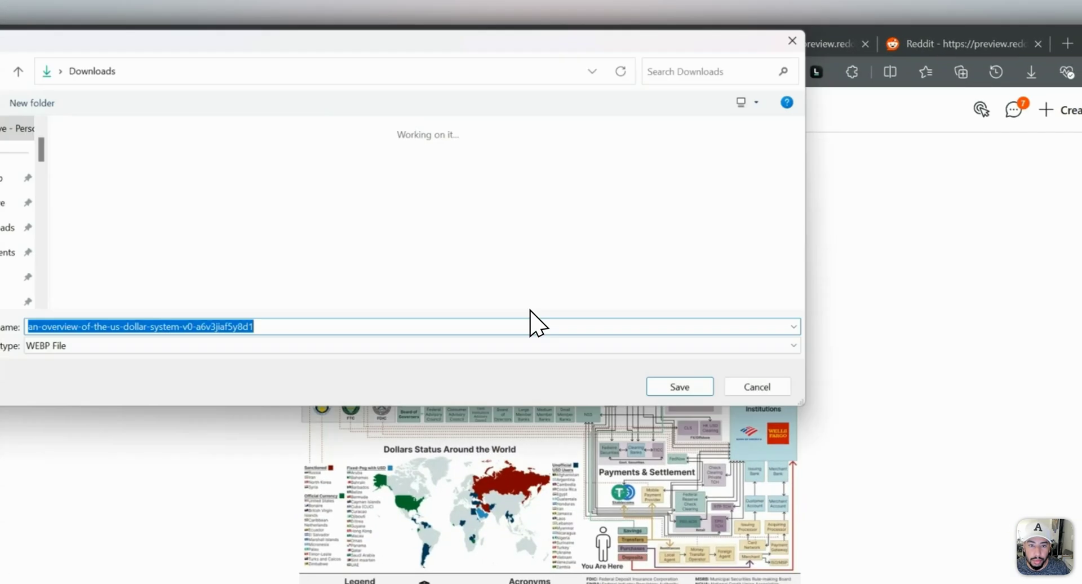
pyautogui.click(774, 393)
# Copy the US Dollar System image and switch back to the Claude conversation.
pyautogui.rightClick(501, 384)
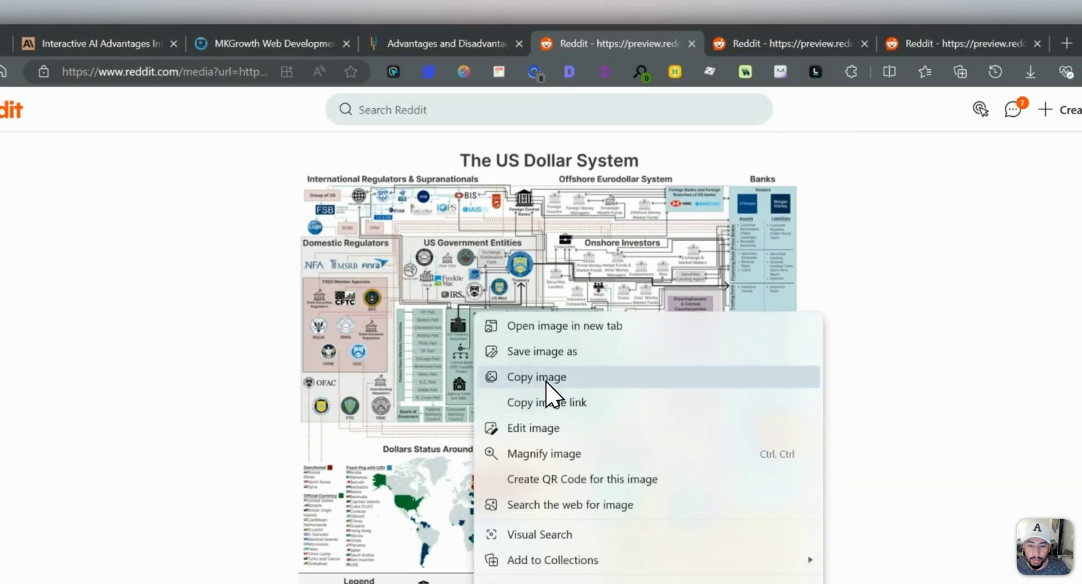
pyautogui.click(615, 379)
pyautogui.click(102, 44)
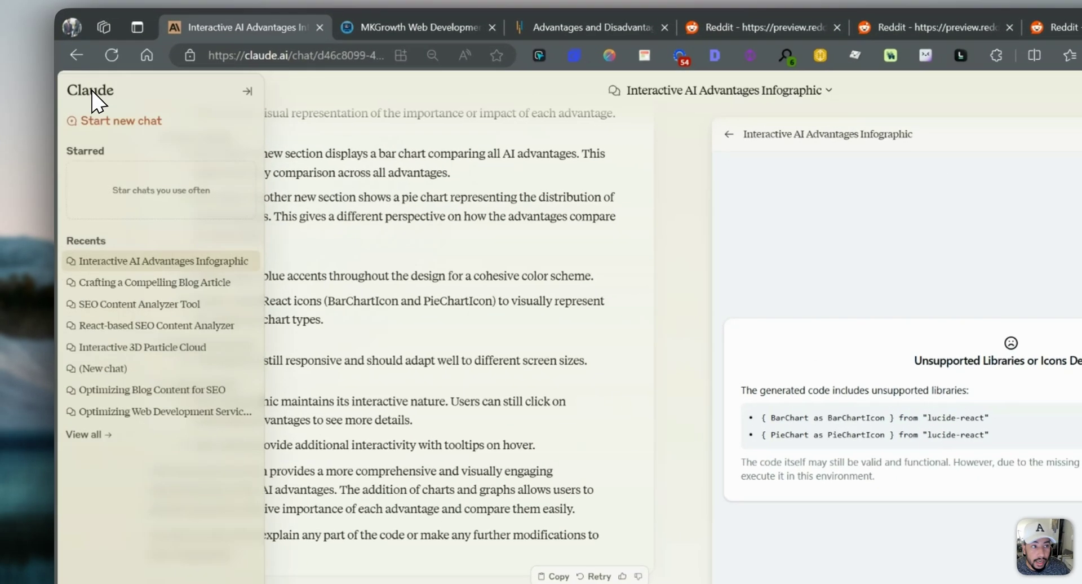
# Start a new Claude chat asking to turn the pasted US Dollar System image into an interactive infographic using only supported libraries.
pyautogui.click(92, 91)
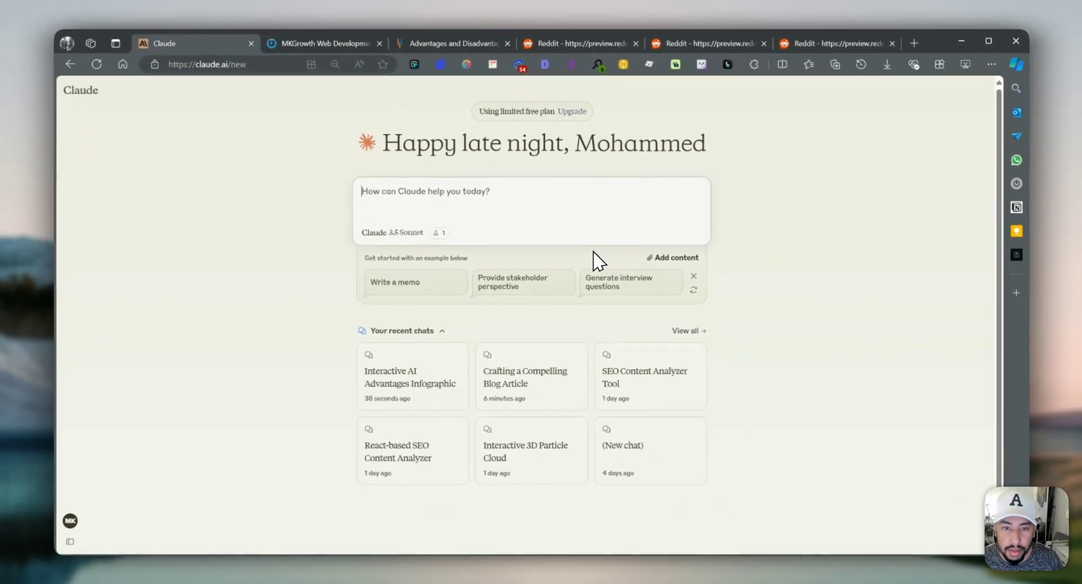
pyautogui.write('can you')
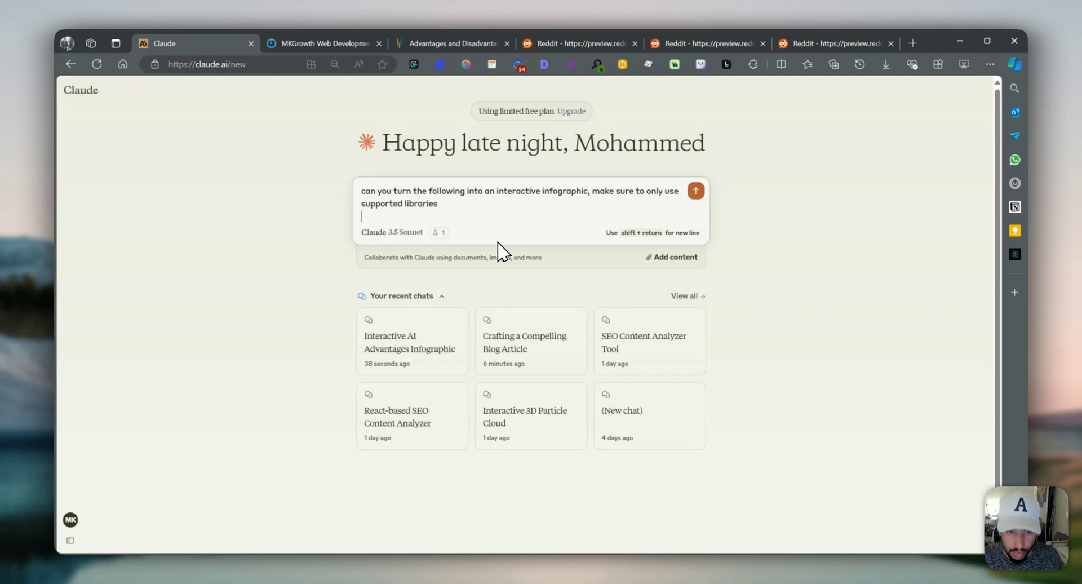
pyautogui.hotkey('ctrl', 'v')
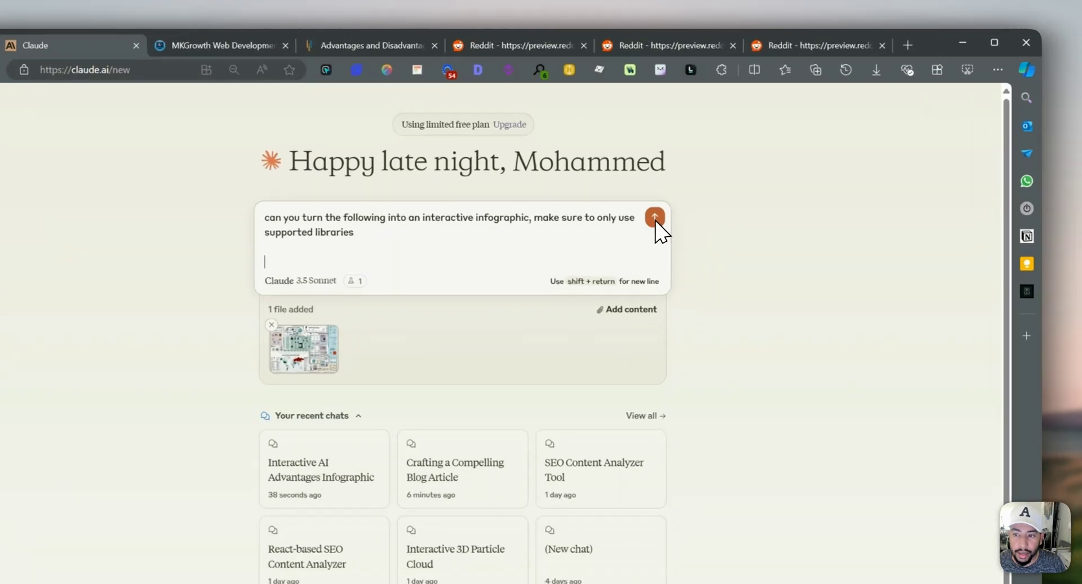
pyautogui.click(655, 218)
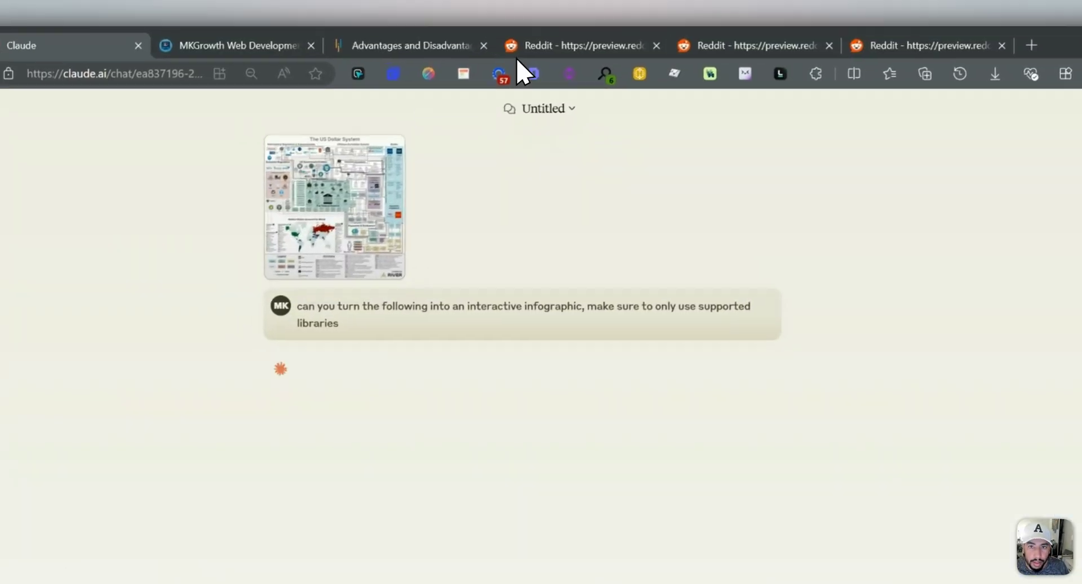
# Check the original US Dollar System image and copy the image comparing the top 10 U.S. companies' market cap with China's GDP.
pyautogui.click(614, 45)
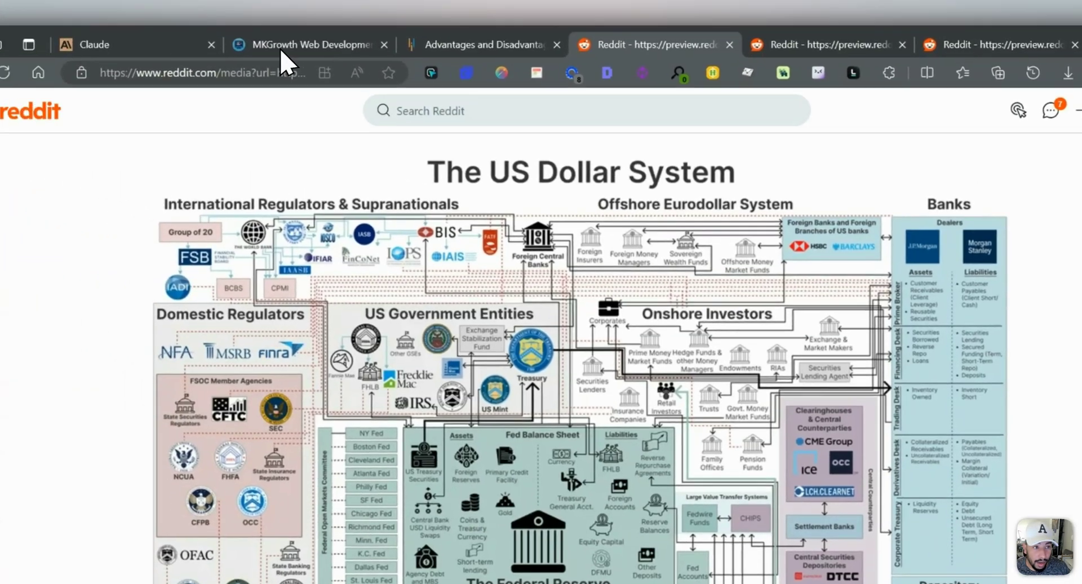
pyautogui.click(162, 40)
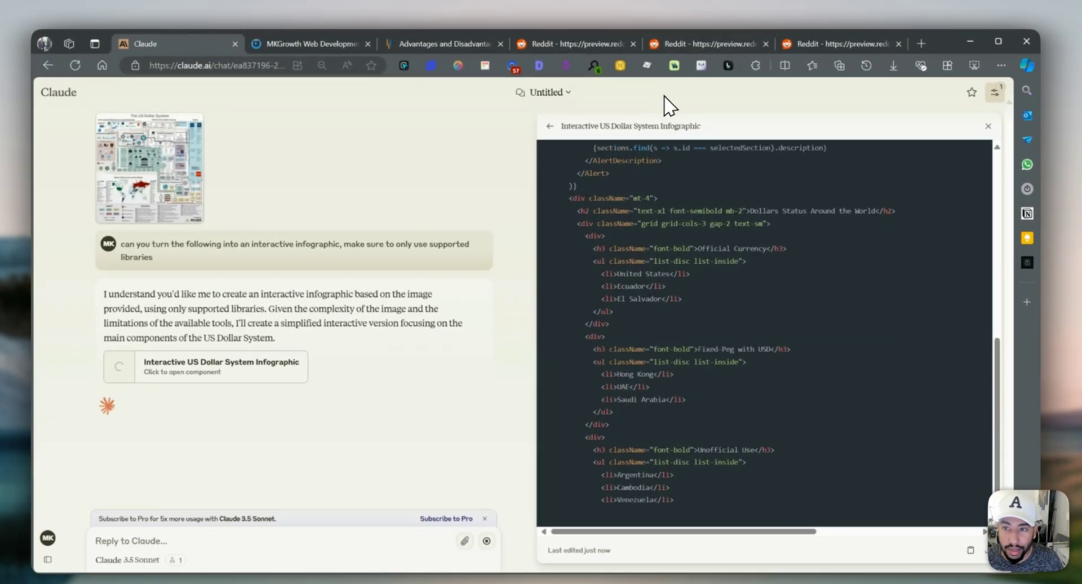
pyautogui.click(668, 40)
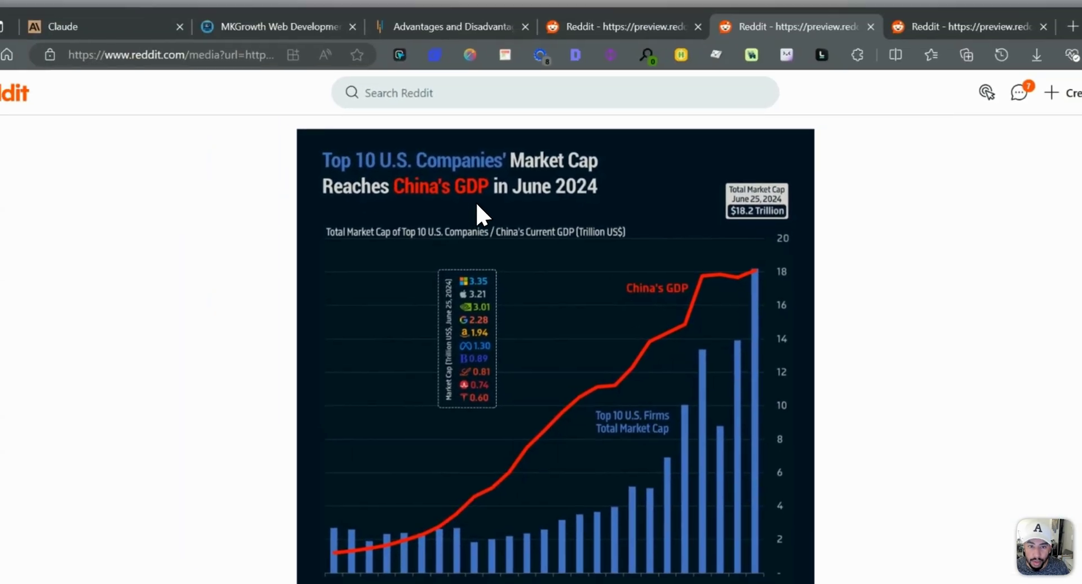
pyautogui.rightClick(393, 223)
pyautogui.click(557, 287)
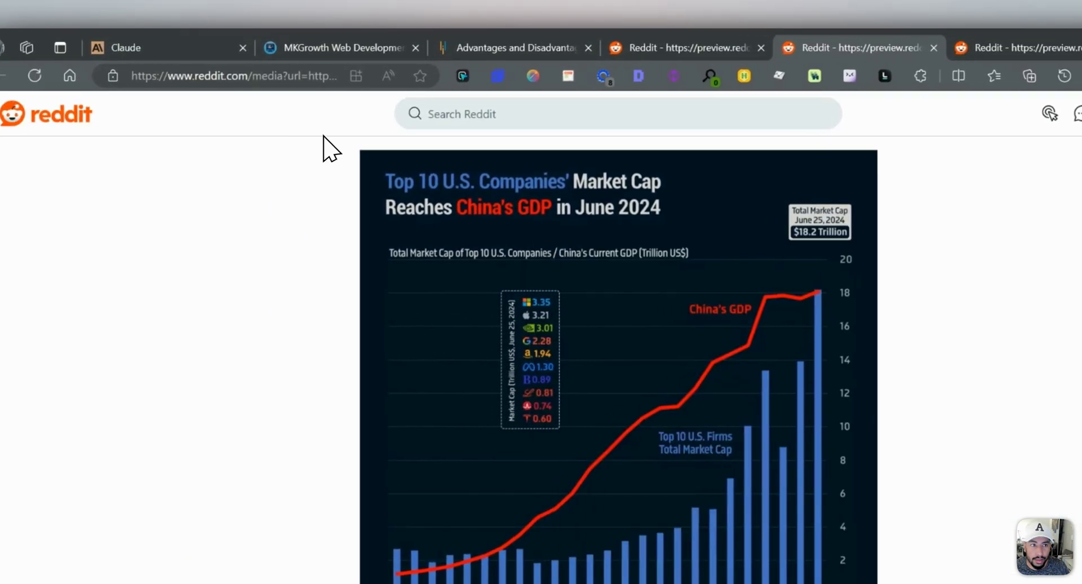
# Return to the Claude conversation and place the US Dollar System image's browser tab directly beside it.
pyautogui.click(129, 47)
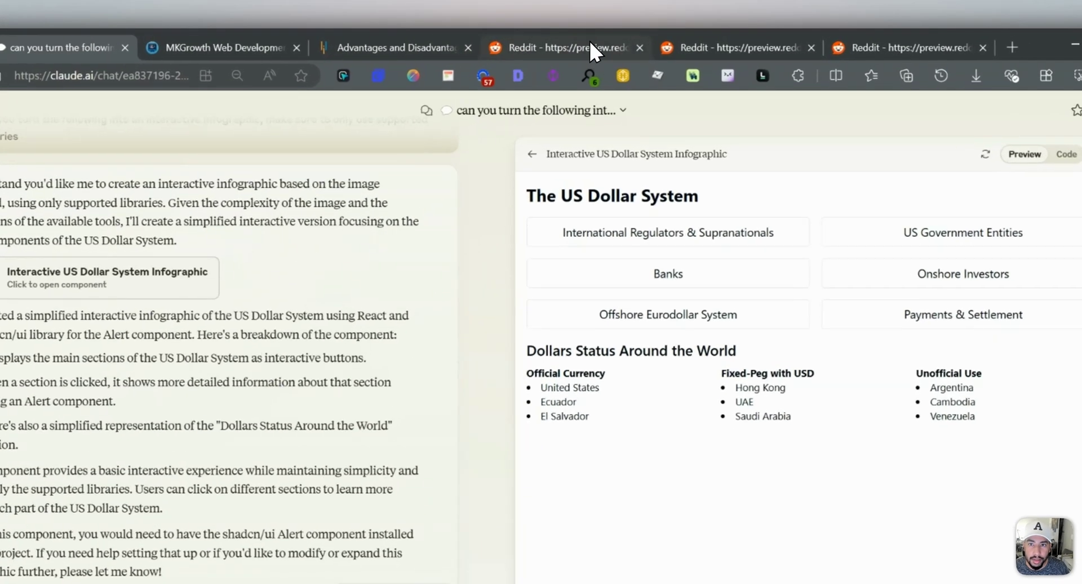
pyautogui.moveTo(580, 43); pyautogui.dragTo(360, 43)
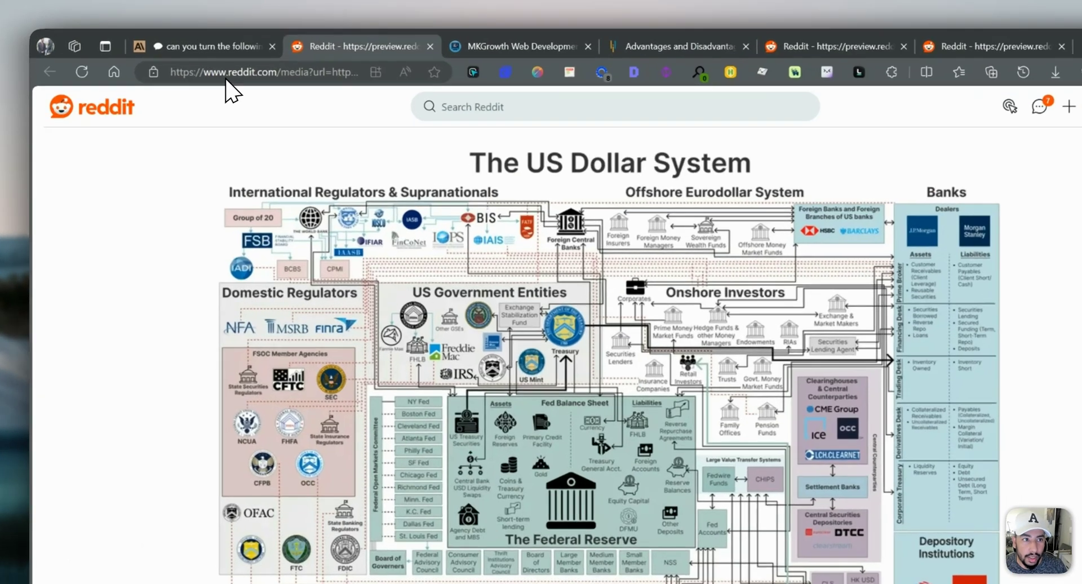
pyautogui.click(200, 43)
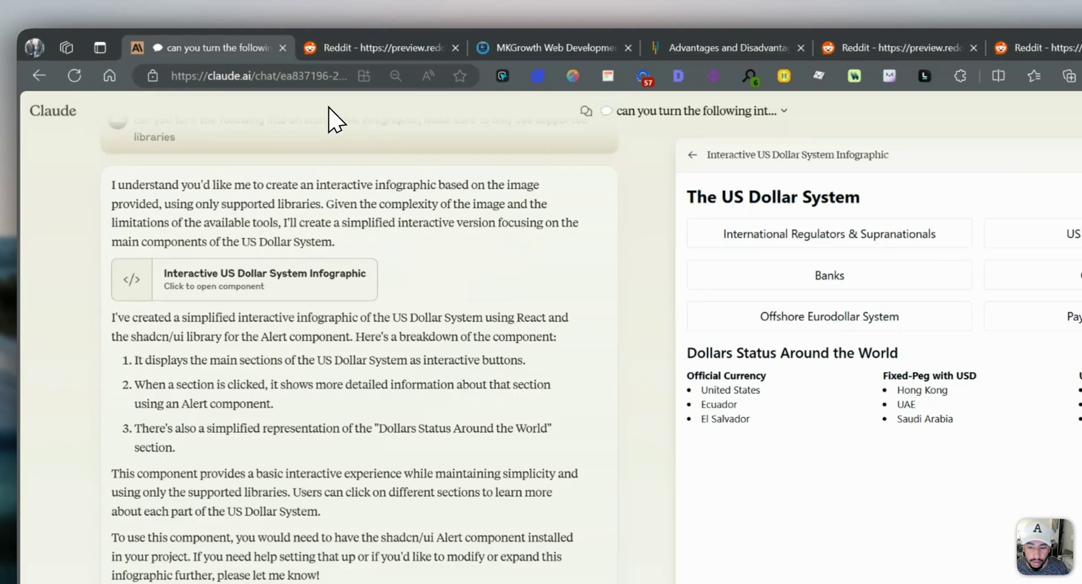
# Examine the section details in the interactive US Dollar System infographic and compare them with the original Reddit image.
pyautogui.click(621, 178)
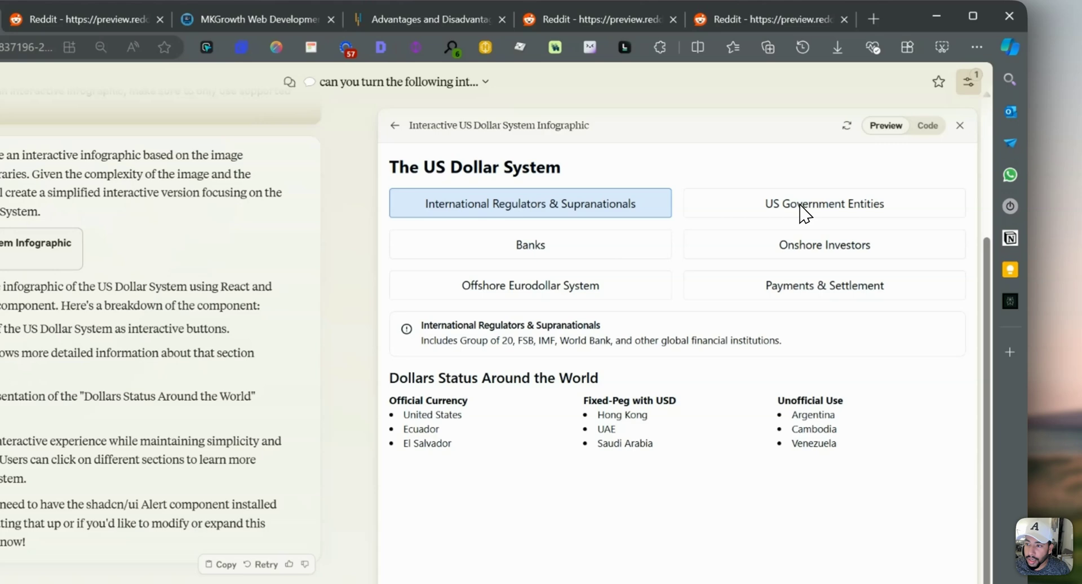
pyautogui.click(858, 188)
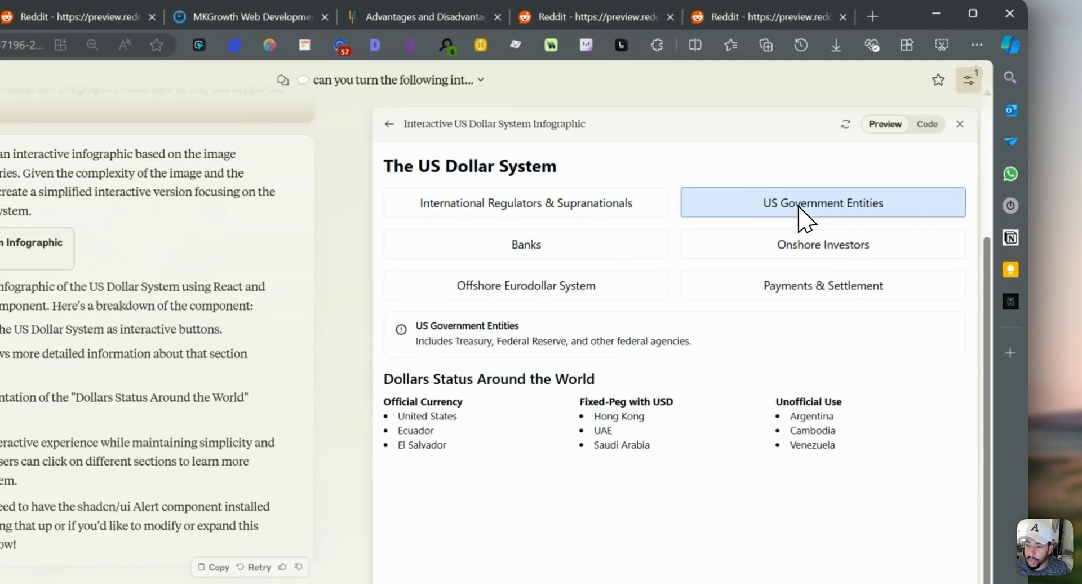
pyautogui.click(773, 277)
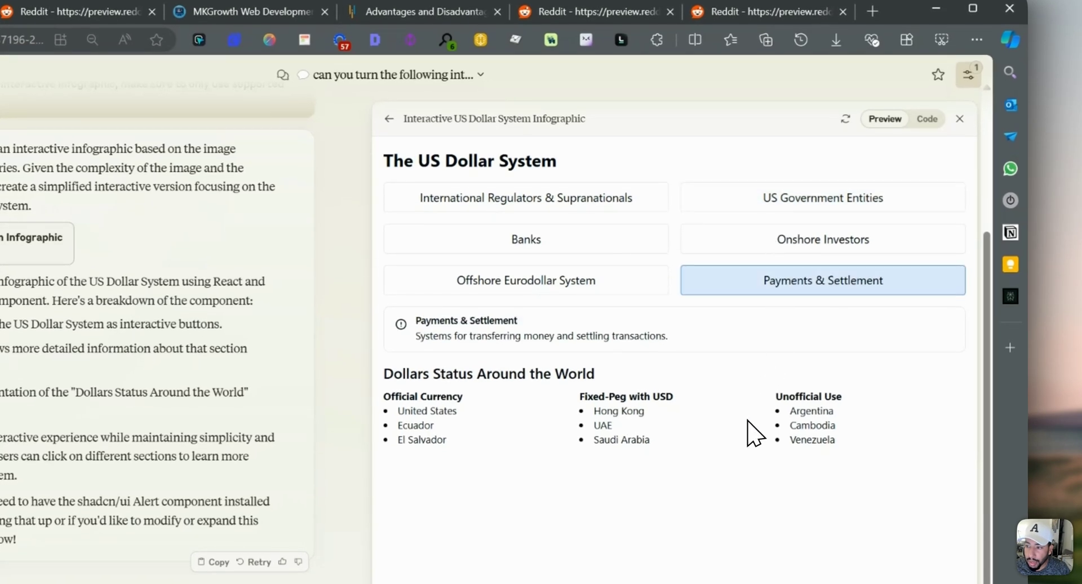
pyautogui.moveTo(416, 338); pyautogui.dragTo(606, 348)
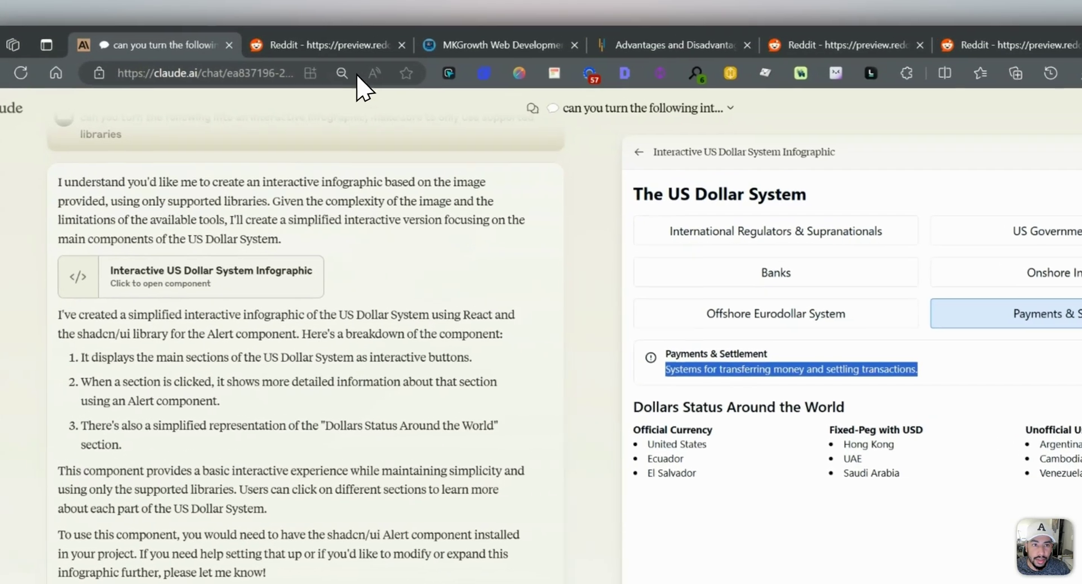
pyautogui.click(343, 42)
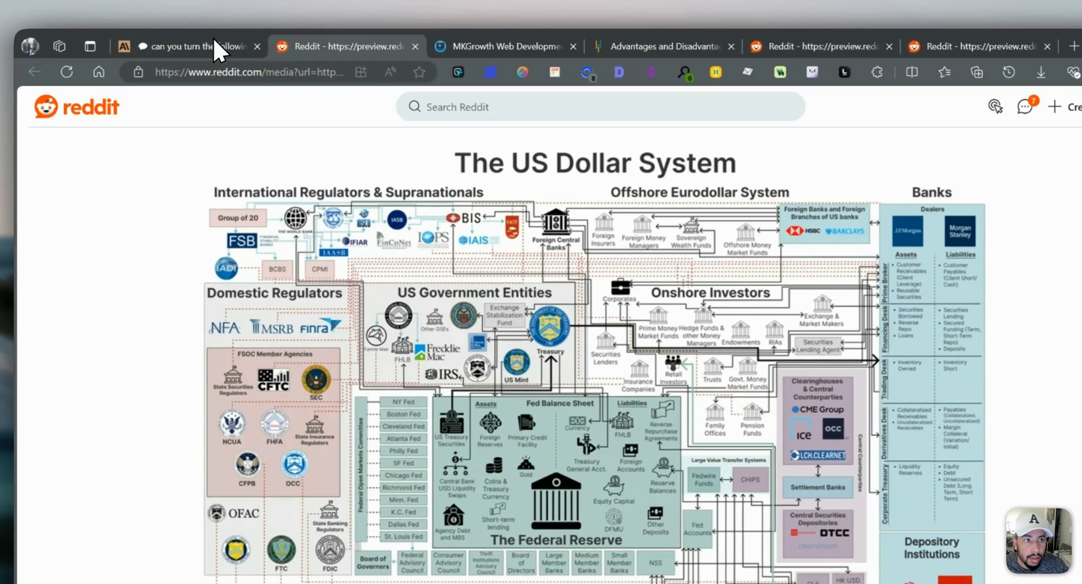
pyautogui.click(218, 44)
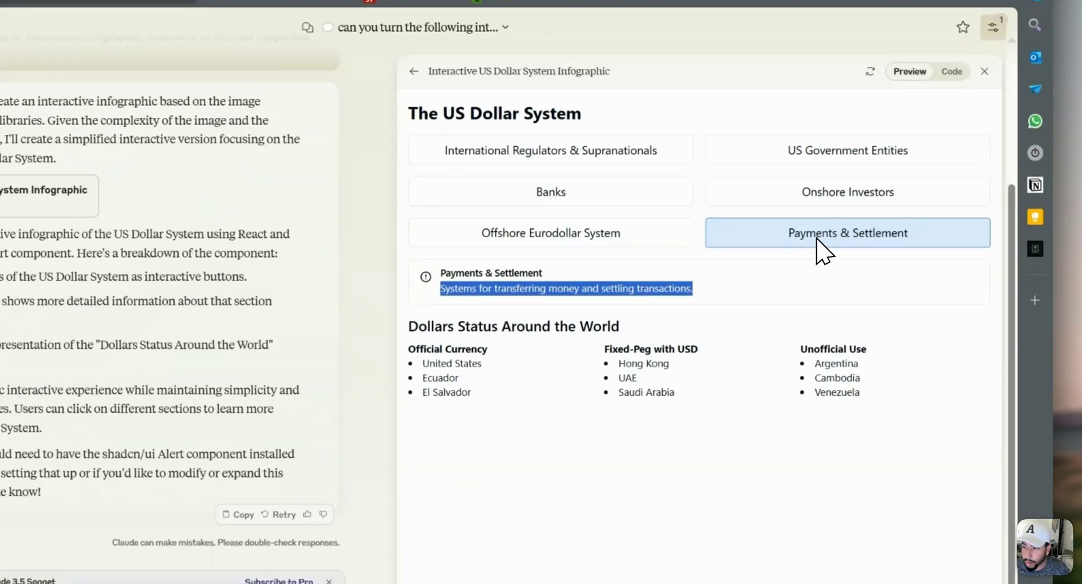
pyautogui.click(823, 188)
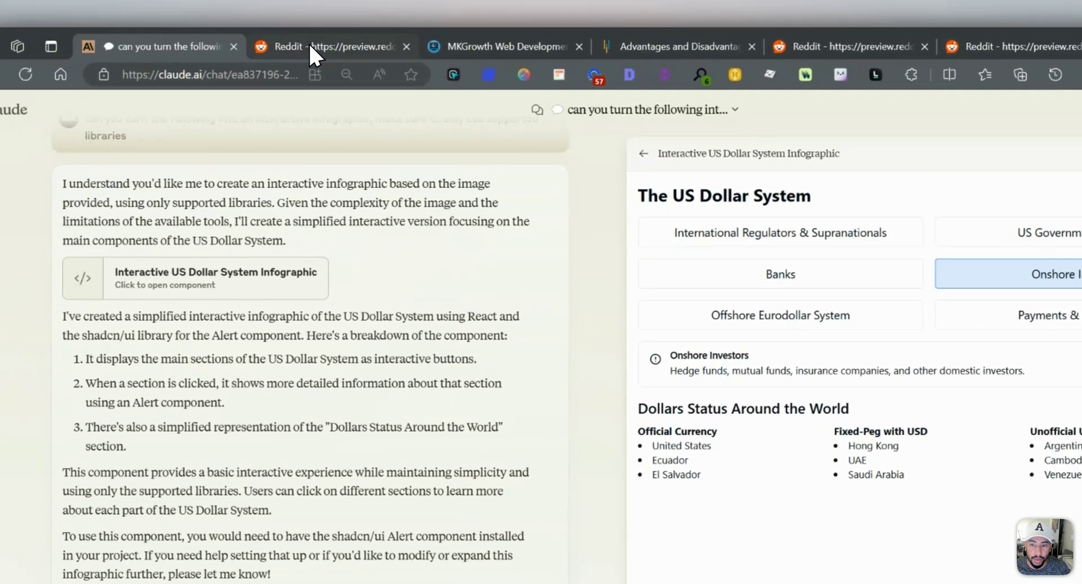
pyautogui.click(310, 44)
pyautogui.click(203, 47)
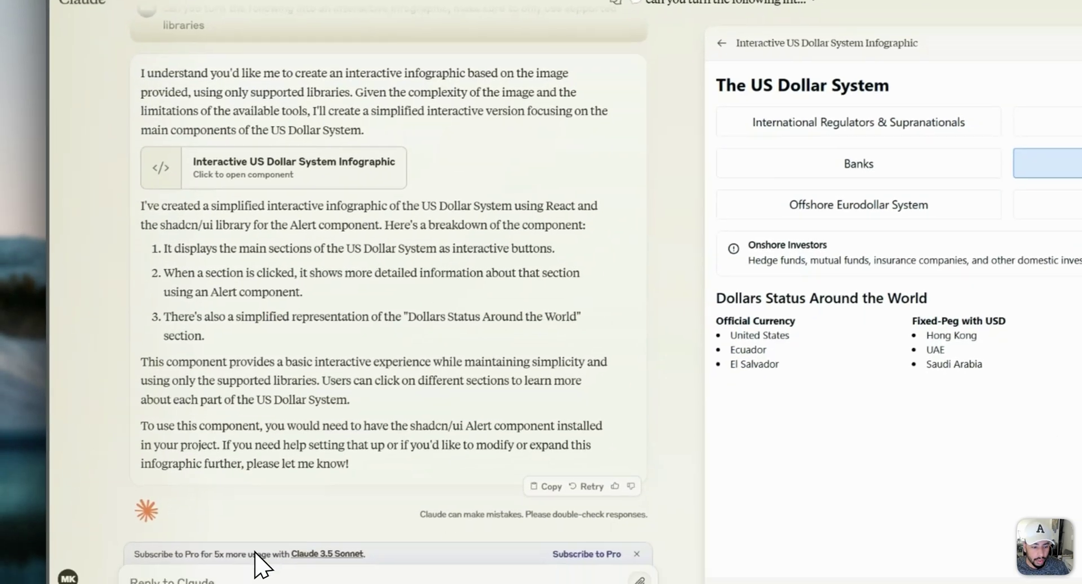
# Ask Claude to make the infographic look more pretty with charts and colours.
pyautogui.click(225, 576)
pyautogui.write('can you make it more pretty with charts and col')
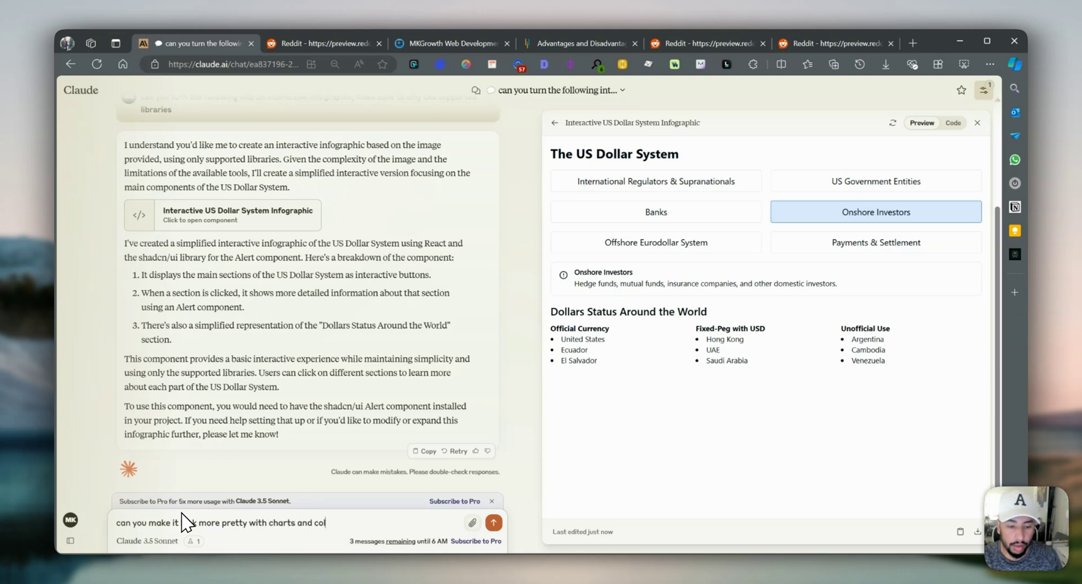
pyautogui.write('ours')
pyautogui.press('Return')
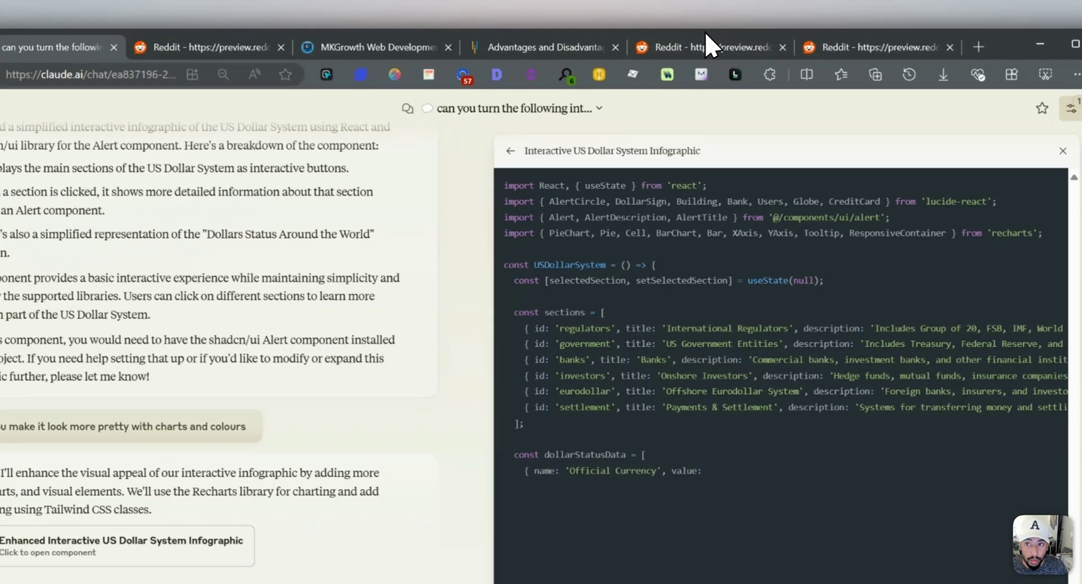
# Copy the top 10 U.S. companies' market cap chart from Reddit again and return to the Claude conversation.
pyautogui.click(705, 42)
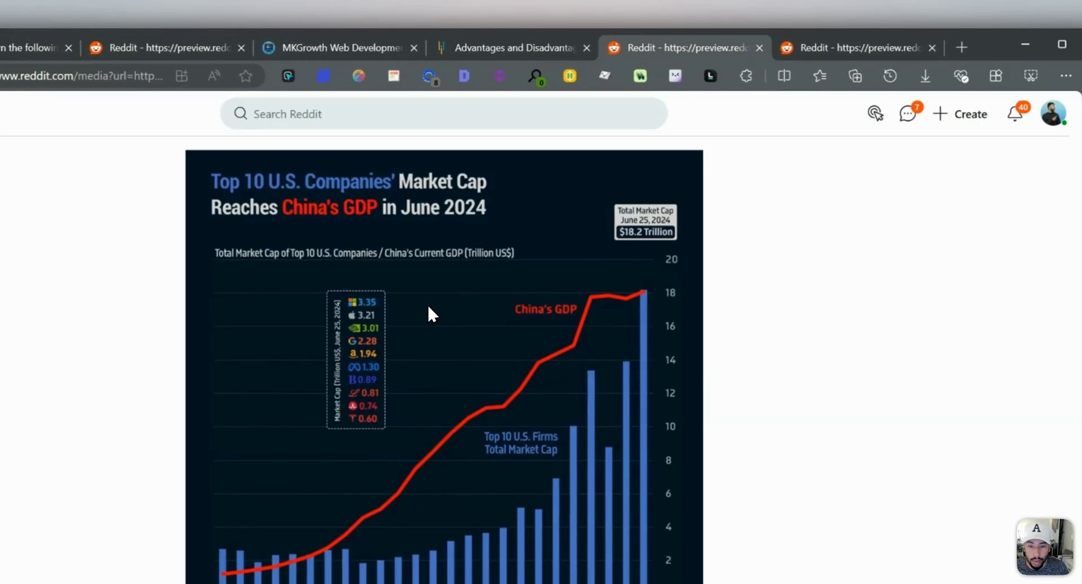
pyautogui.rightClick(451, 298)
pyautogui.click(489, 361)
pyautogui.click(192, 47)
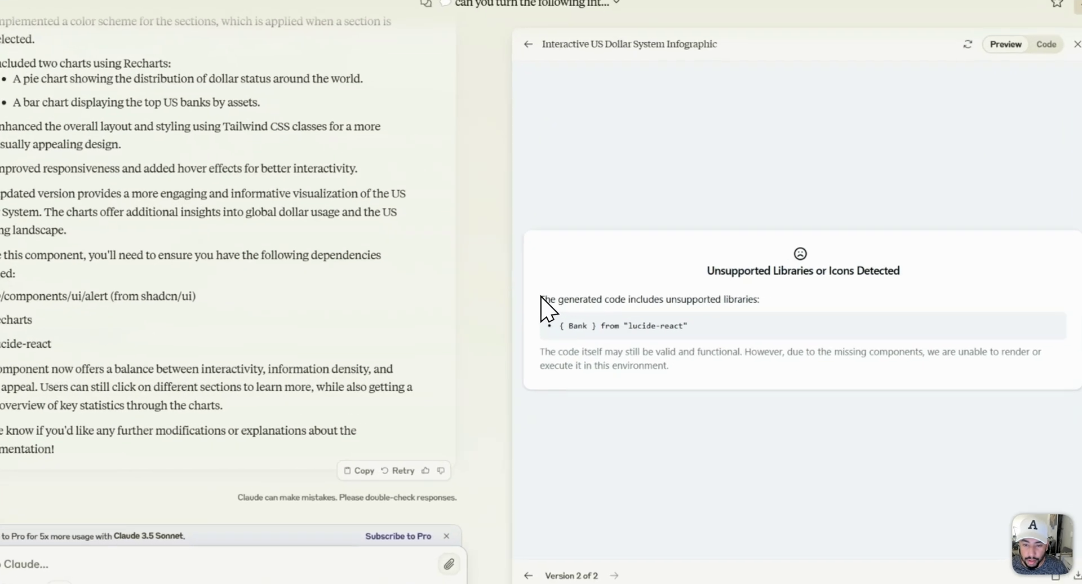
# Copy the unsupported libraries error text from the infographic preview and send it to Claude as a reply.
pyautogui.moveTo(564, 319); pyautogui.dragTo(635, 415)
pyautogui.click(219, 513)
pyautogui.hotkey('ctrl', 'v')
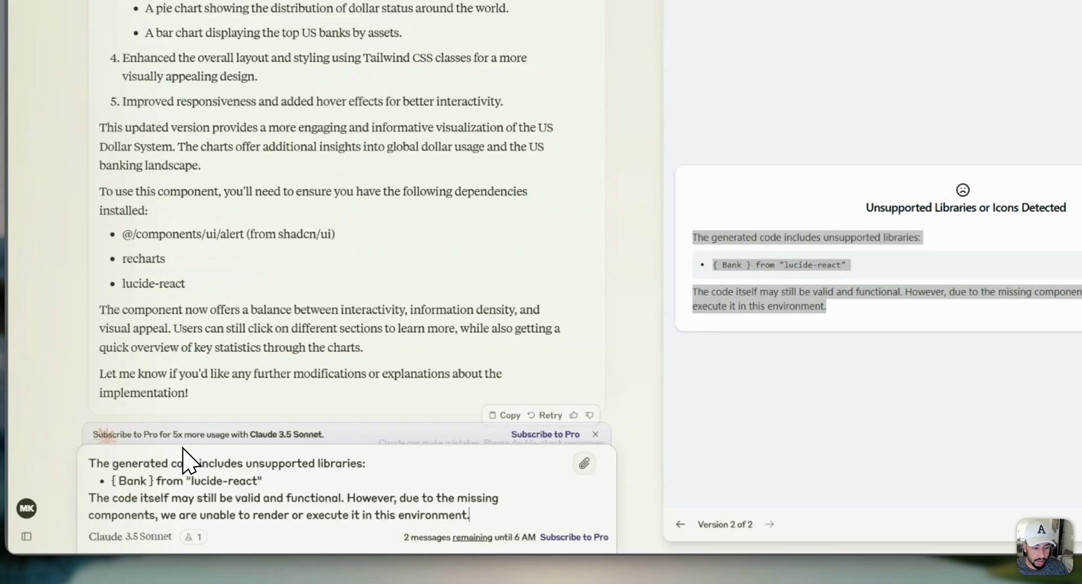
pyautogui.press('Return')
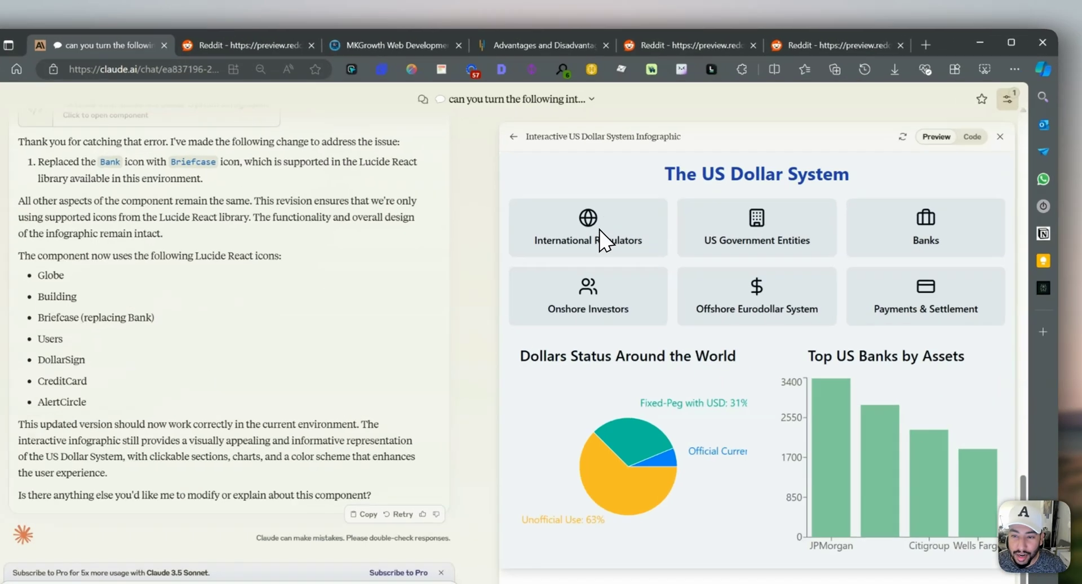
# Examine the International Regulators details and the charts in the revised infographic, and compare them with the original US Dollar System image.
pyautogui.click(619, 220)
pyautogui.scroll(-1, 648, 282)
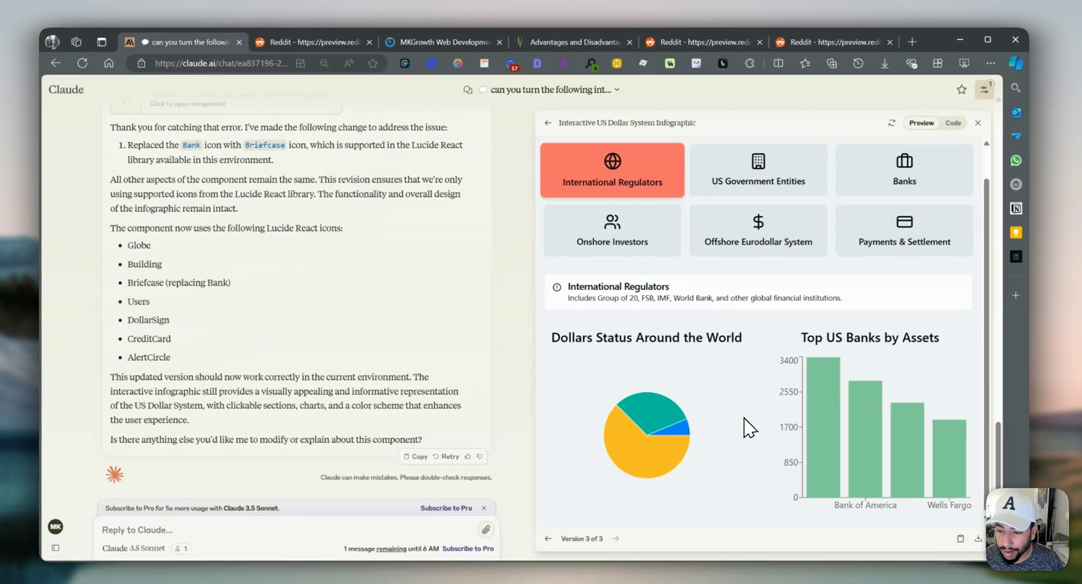
pyautogui.moveTo(819, 529)
pyautogui.moveTo(827, 426)
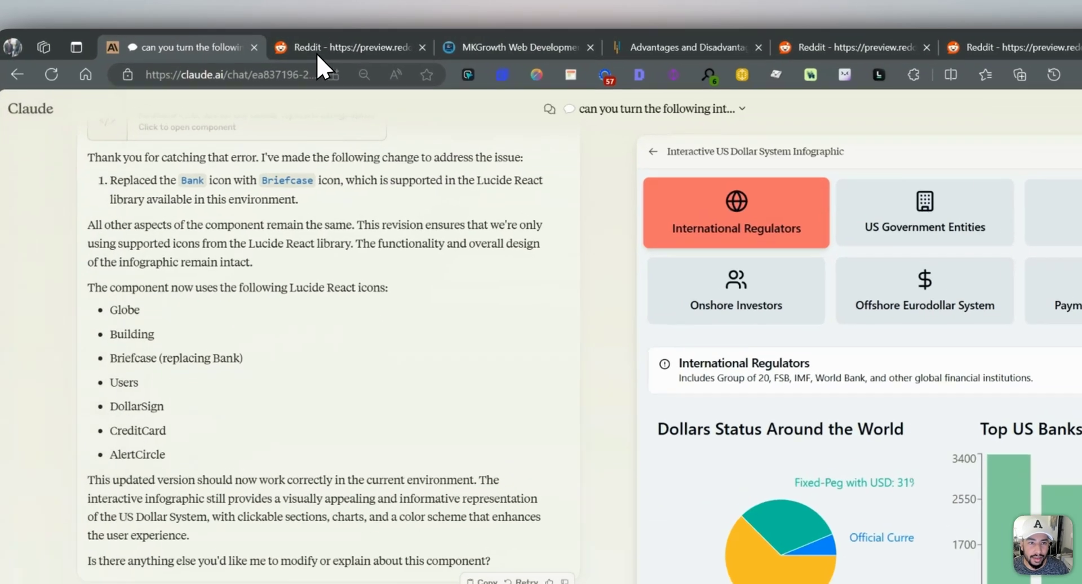
pyautogui.click(306, 43)
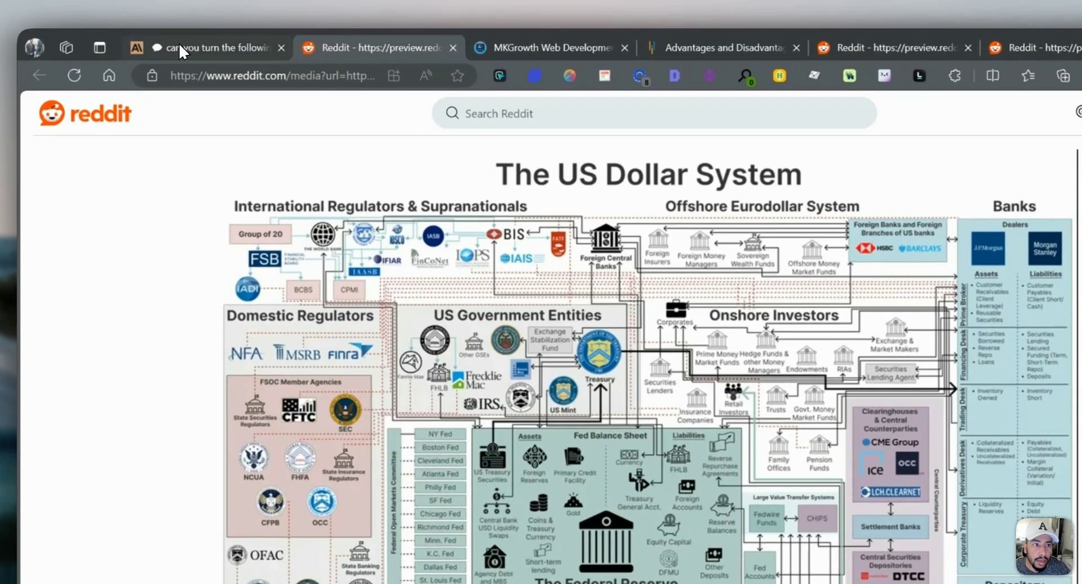
pyautogui.click(181, 43)
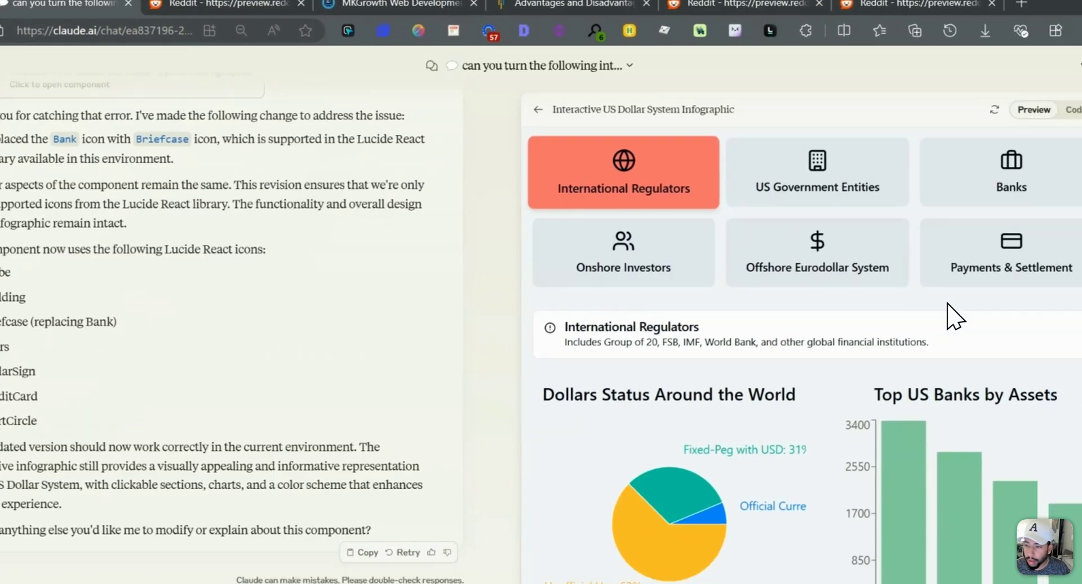
# Review the US Government Entities, International Regulators and Banks sections and inspect the Dollars Status Around the World pie chart.
pyautogui.click(682, 211)
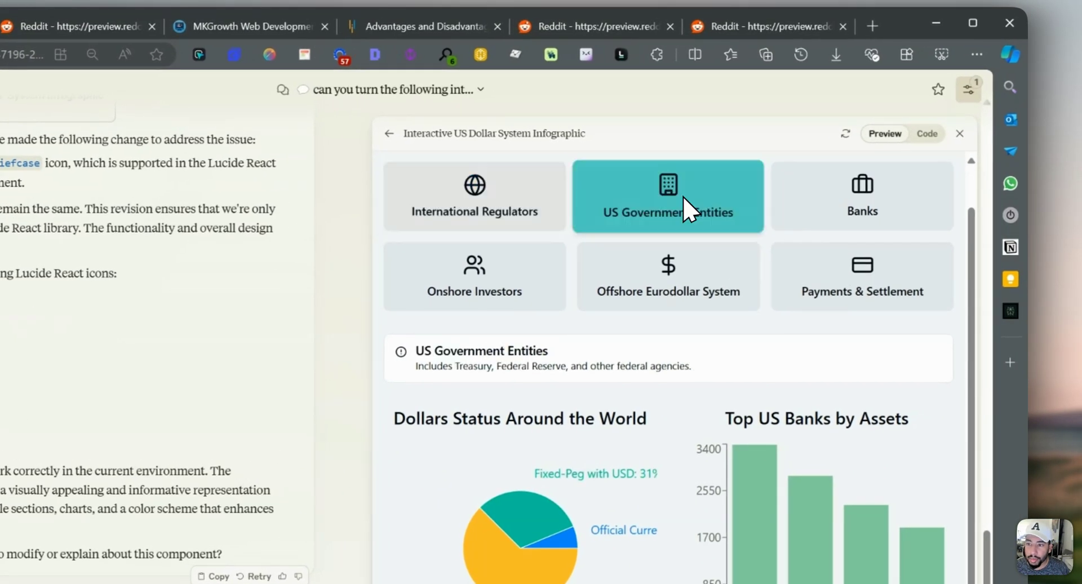
pyautogui.click(503, 208)
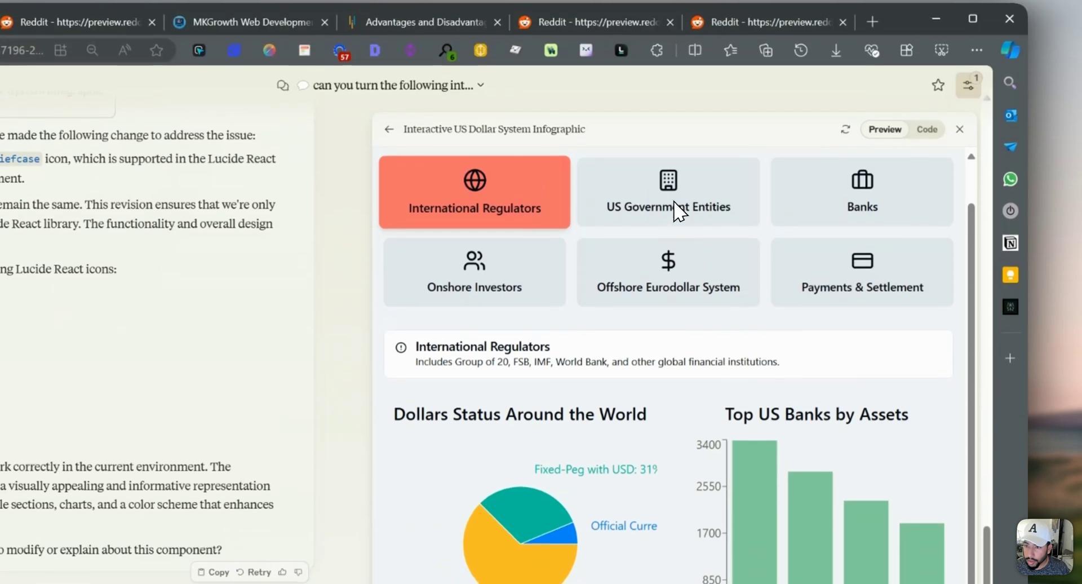
pyautogui.click(677, 207)
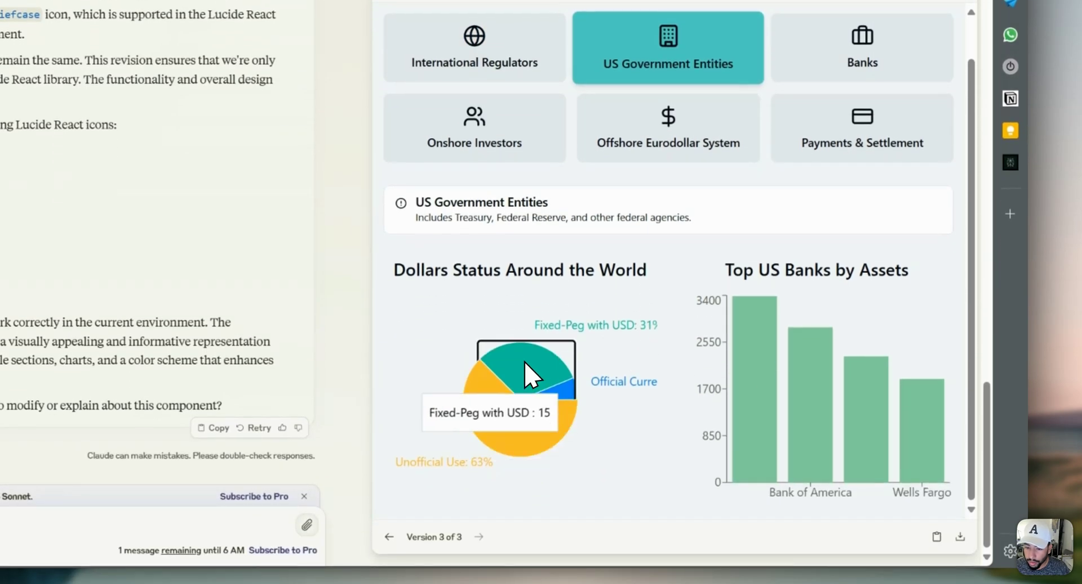
pyautogui.moveTo(743, 367)
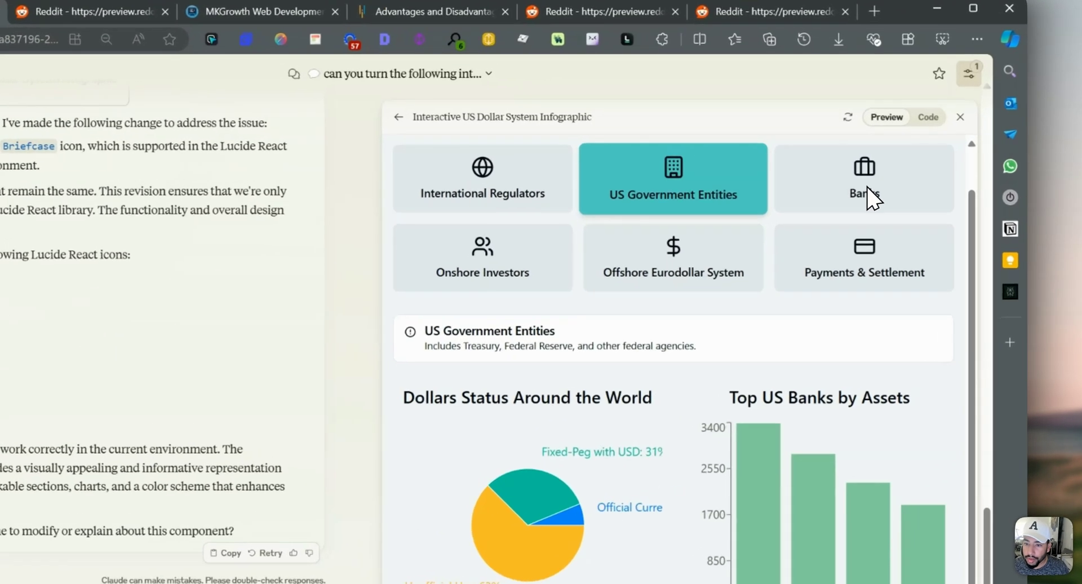
pyautogui.click(897, 181)
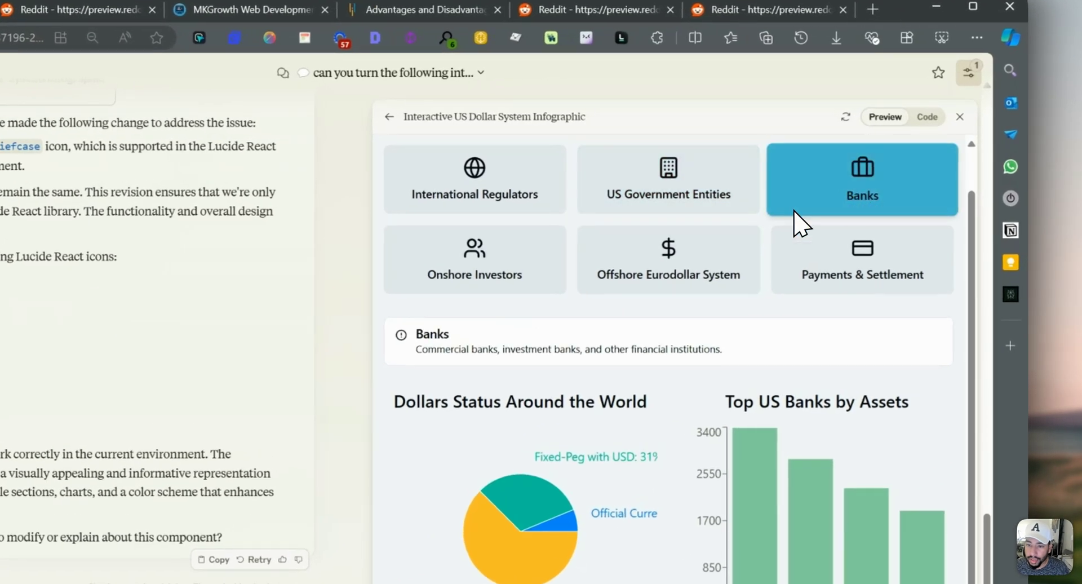
pyautogui.moveTo(442, 322); pyautogui.dragTo(774, 342)
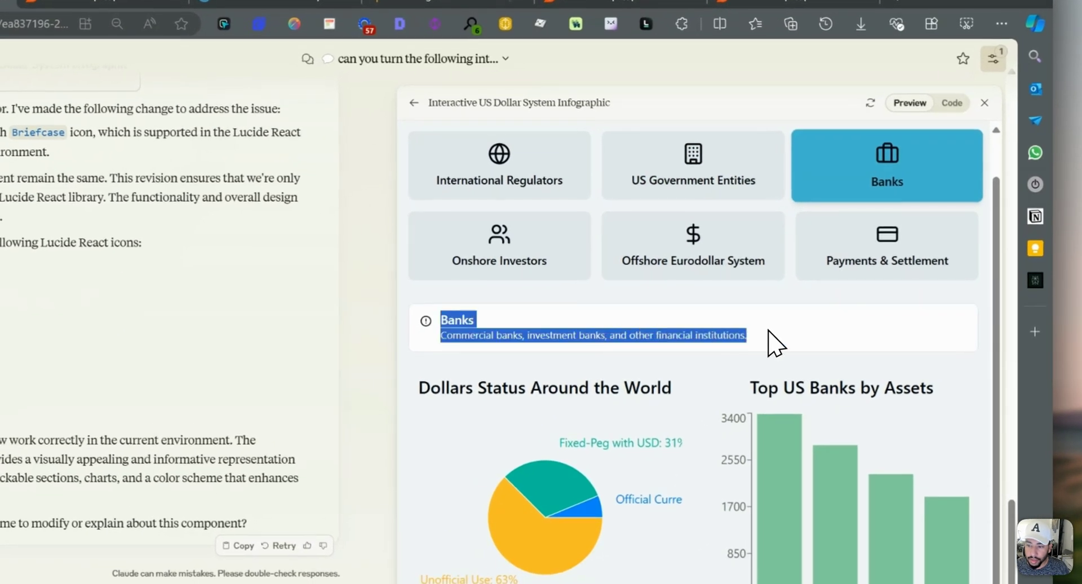
# Compare the Banks section of the infographic with the original US Dollar System image on Reddit, and return to Claude.
pyautogui.click(546, 358)
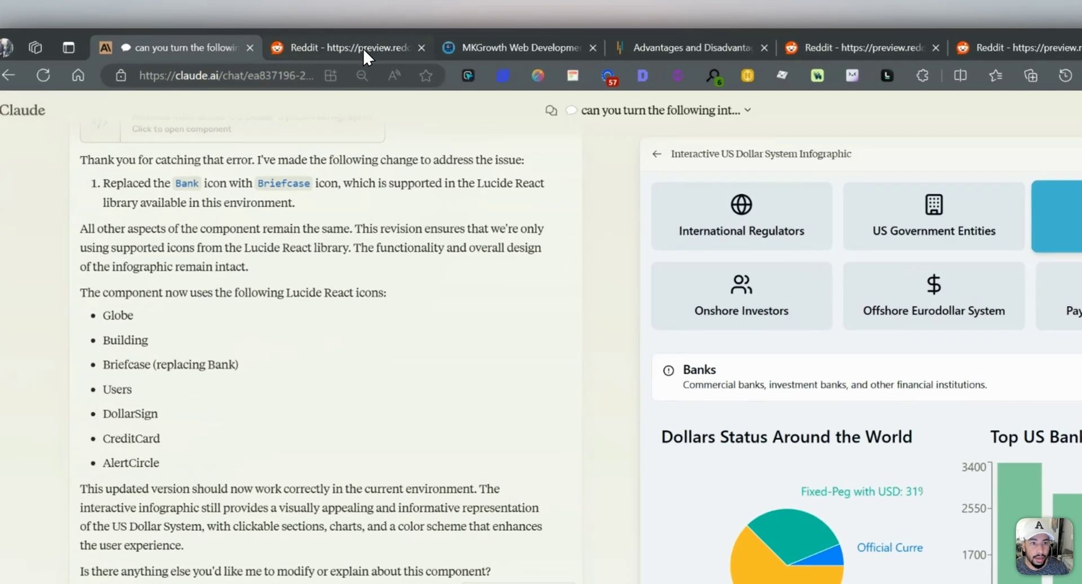
pyautogui.click(363, 43)
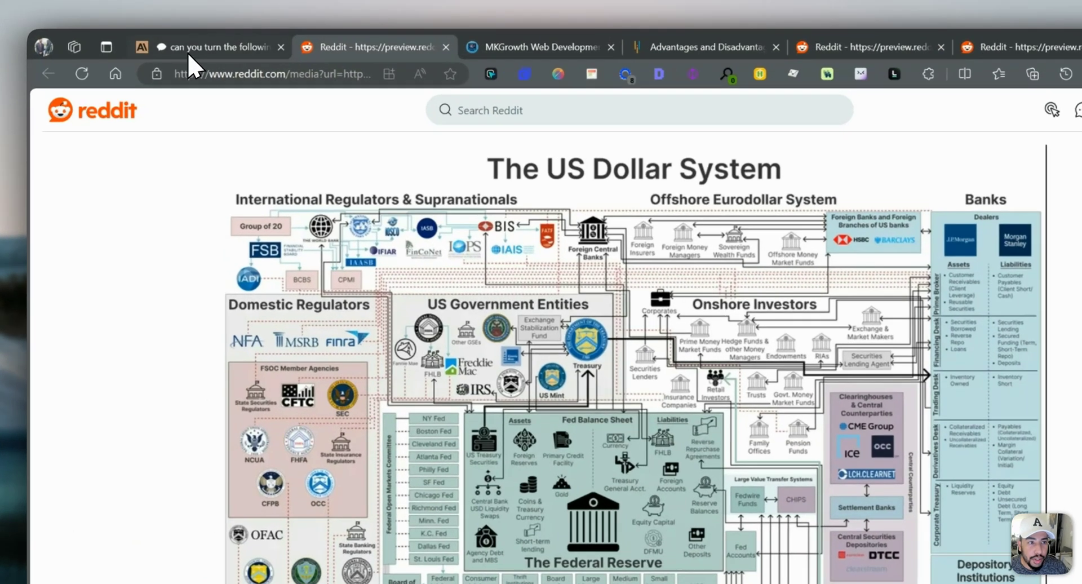
pyautogui.click(198, 44)
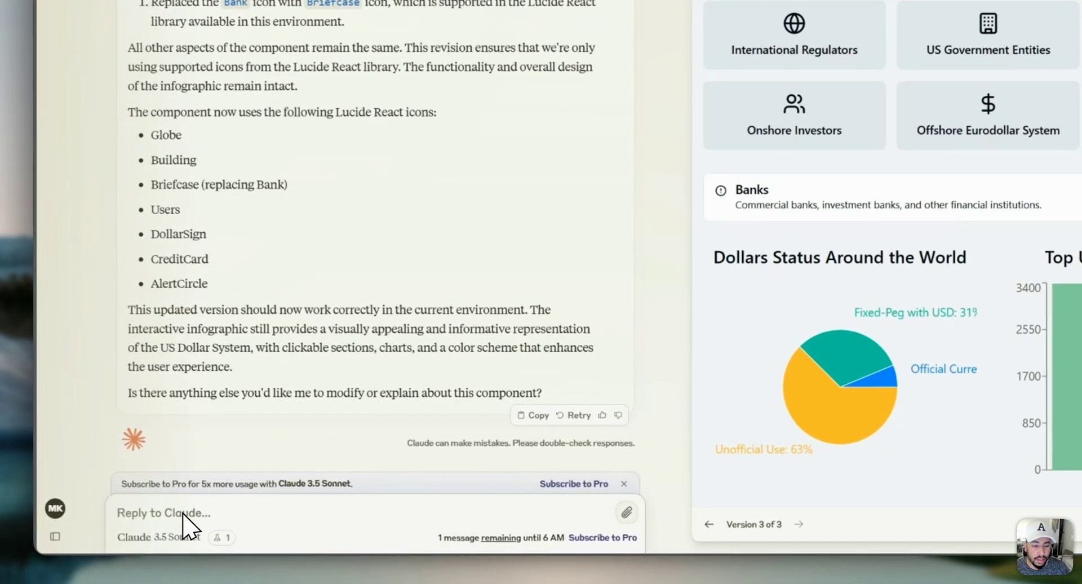
# Try to send Claude the request "can you turn the following into an infographic, remember to only use supported libraries" with the clipboard content.
pyautogui.write('can you turn the following into an infographic, remember to only use supporte')
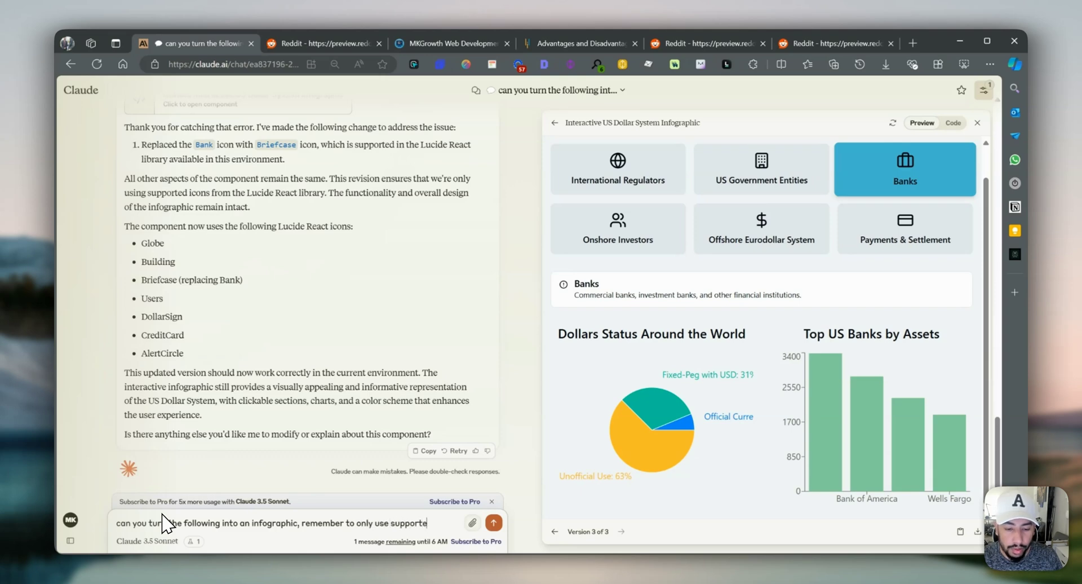
pyautogui.write('ies')
pyautogui.hotkey('shift', 'Return')
pyautogui.hotkey('shift', 'Return')
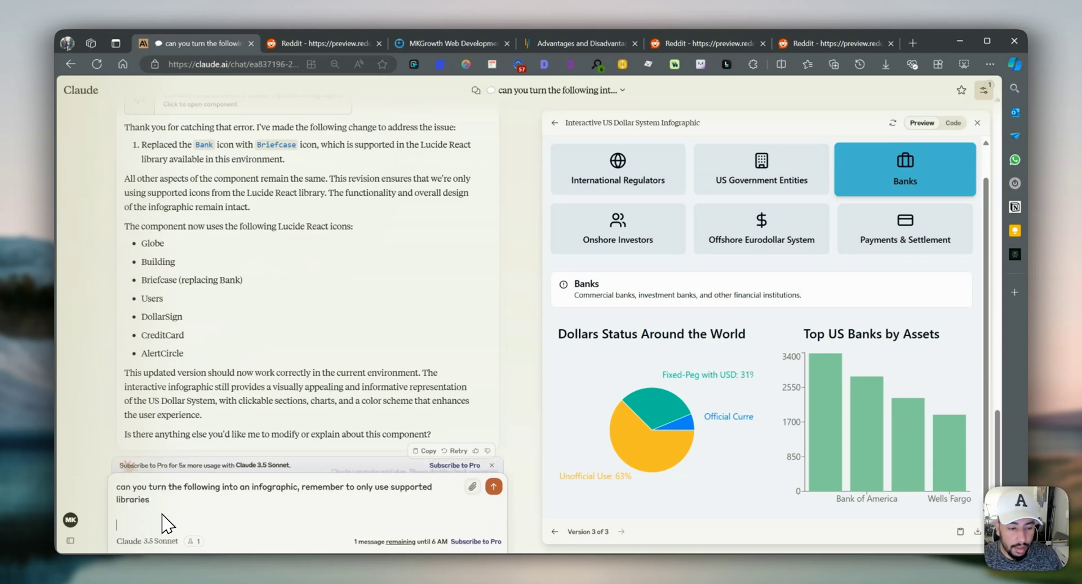
pyautogui.hotkey('ctrl', 'v')
pyautogui.press('Return')
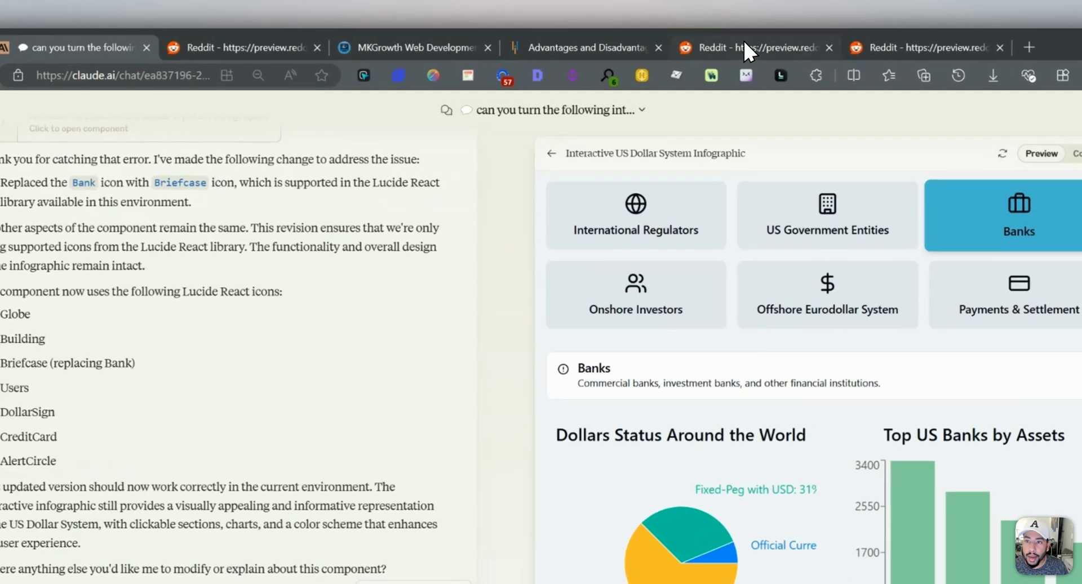
# Copy the Top 10 U.S. Companies' Market Cap chart image from Reddit and return to the Claude reply.
pyautogui.click(700, 42)
pyautogui.rightClick(417, 241)
pyautogui.click(501, 273)
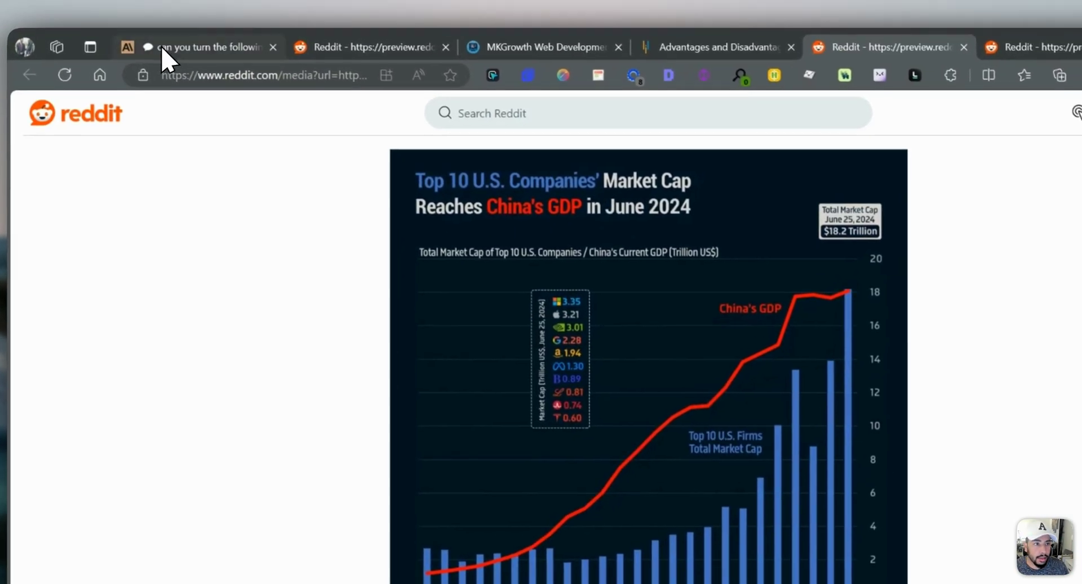
pyautogui.click(189, 19)
pyautogui.click(376, 514)
pyautogui.hotkey('ctrl', 'v')
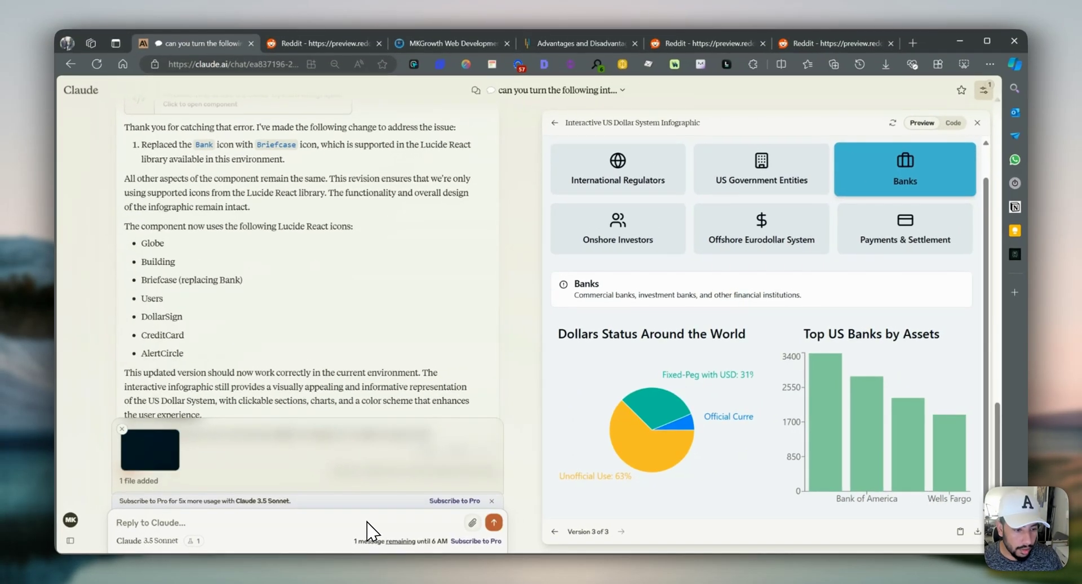
pyautogui.scroll(-2, 287, 499)
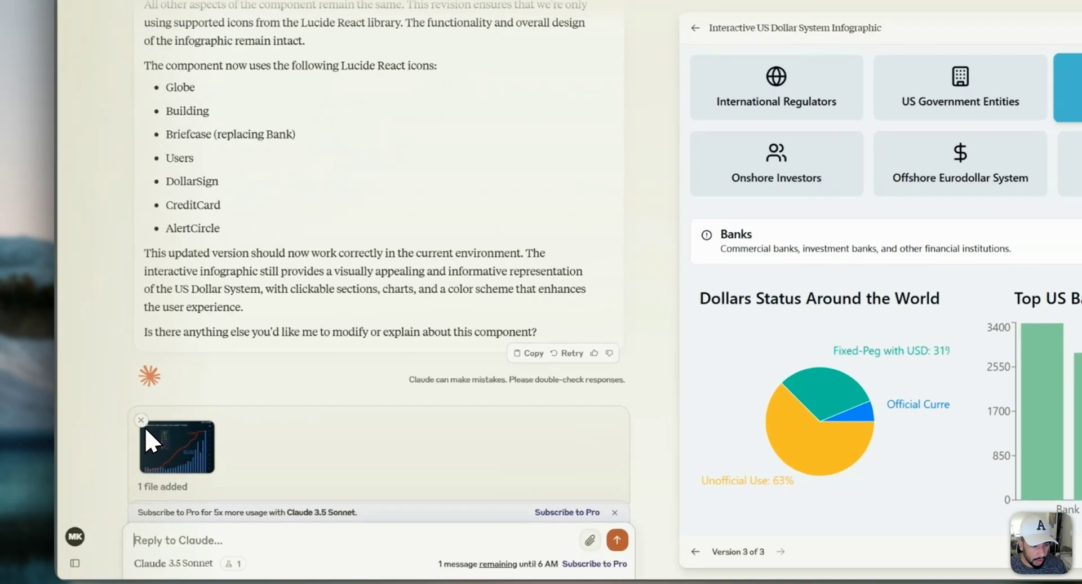
pyautogui.click(122, 429)
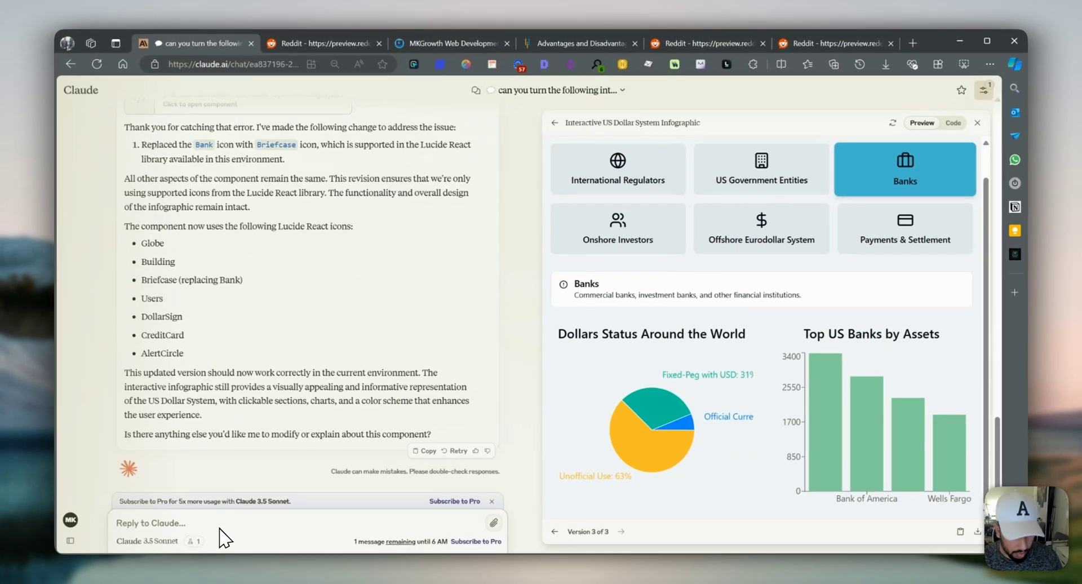
# Send Claude the copied chart image with the prompt "can you create an interactive infographic and only use supported libraries".
pyautogui.hotkey('ctrl', 'v')
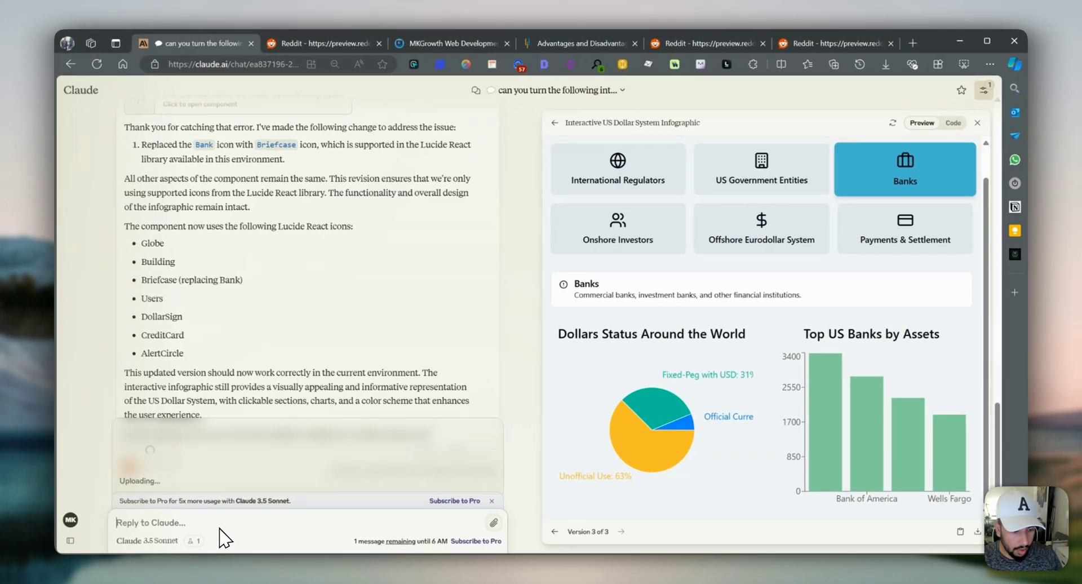
pyautogui.write('can you create an inf')
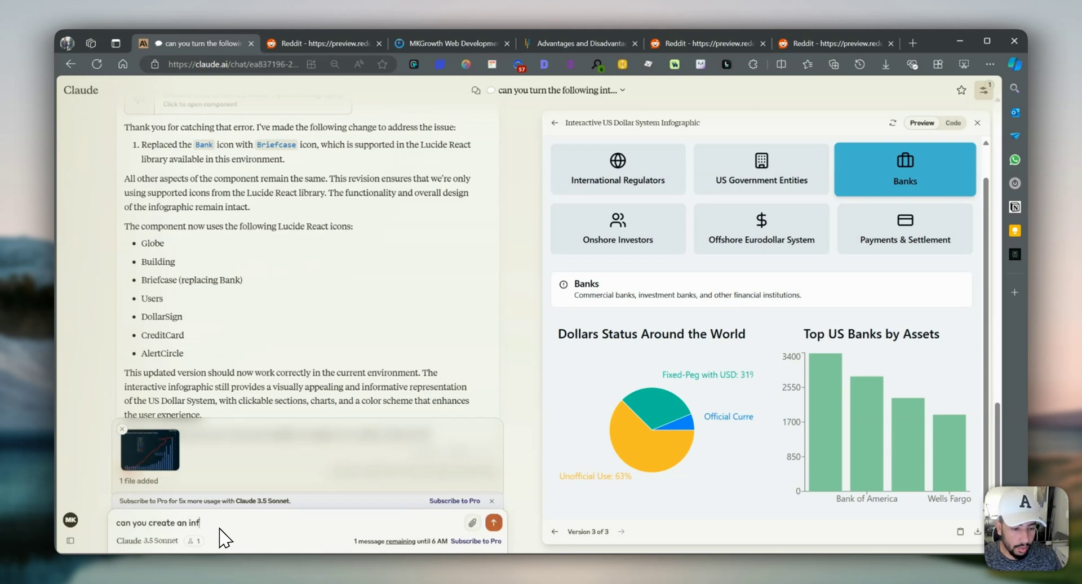
pyautogui.press('BackSpace')
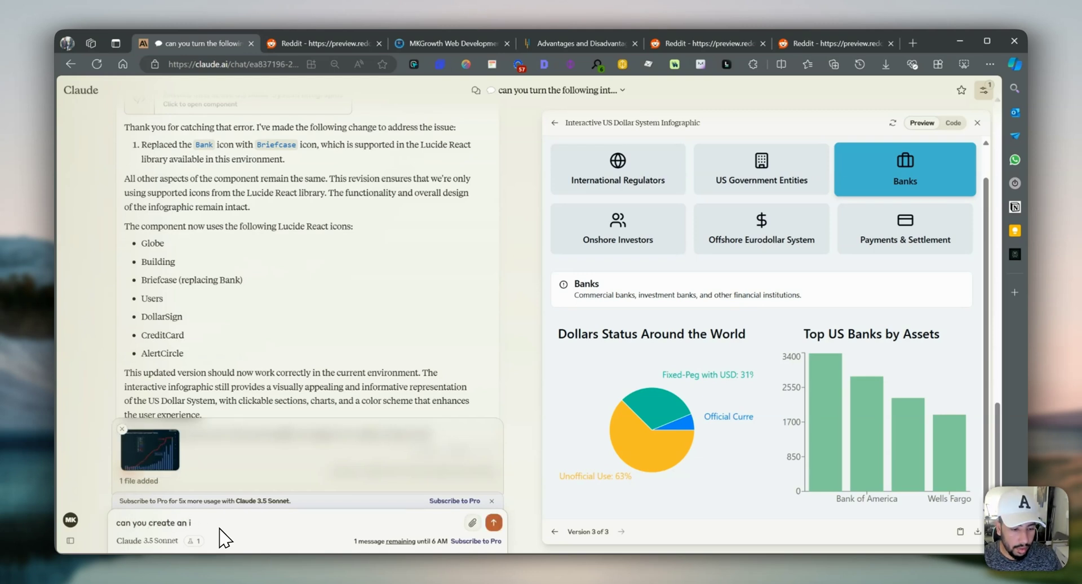
pyautogui.write('teracti')
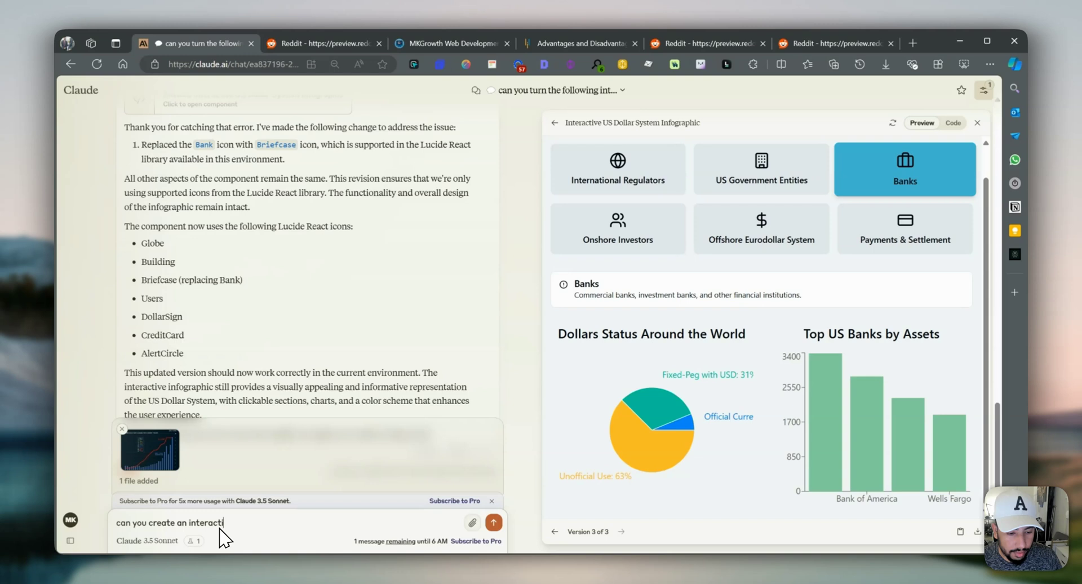
pyautogui.write('ve infographic ')
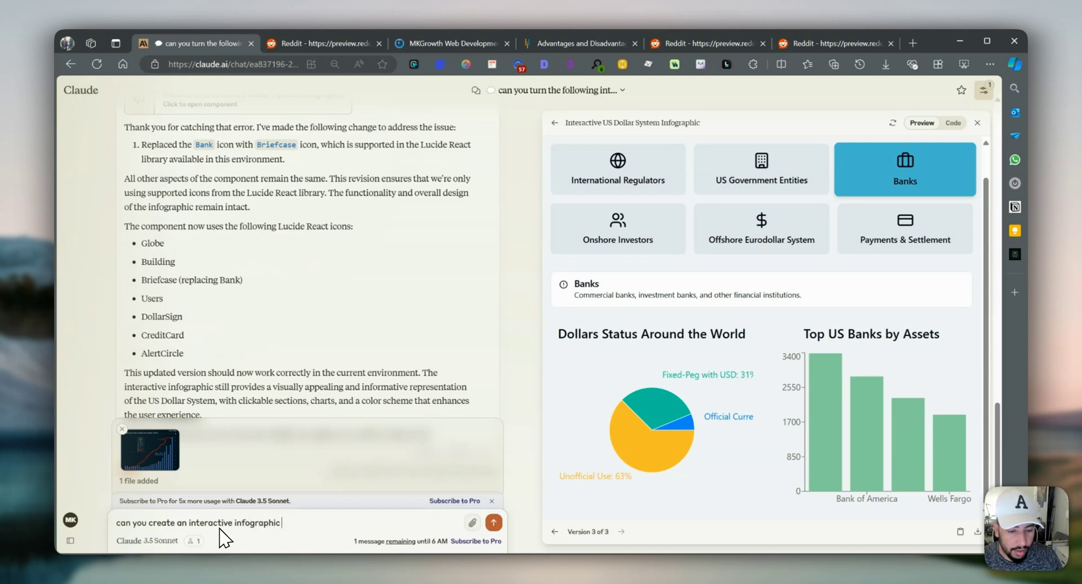
pyautogui.write('and only use s')
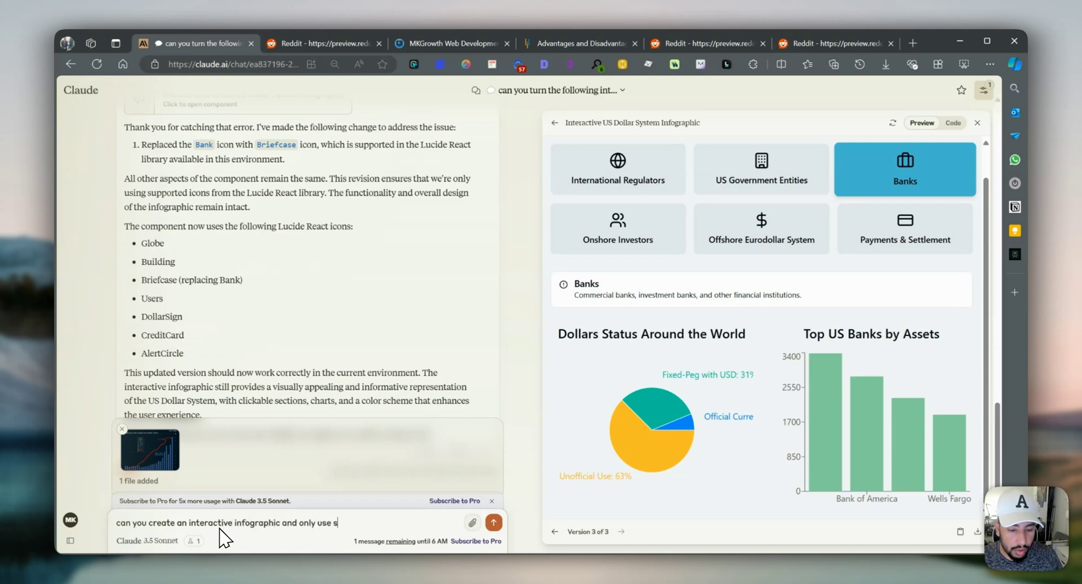
pyautogui.write('upported libraries')
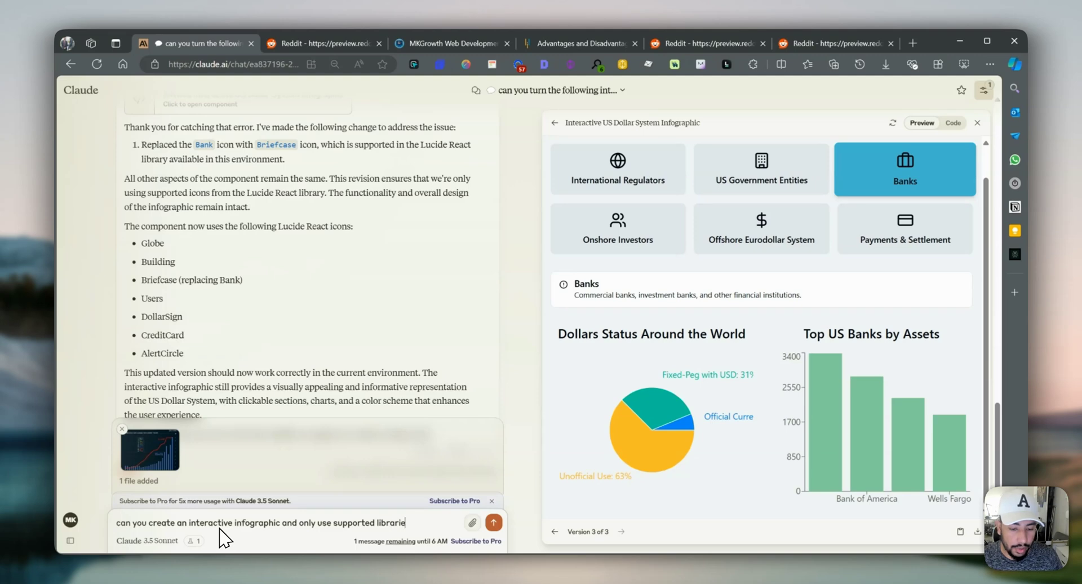
pyautogui.press('Return')
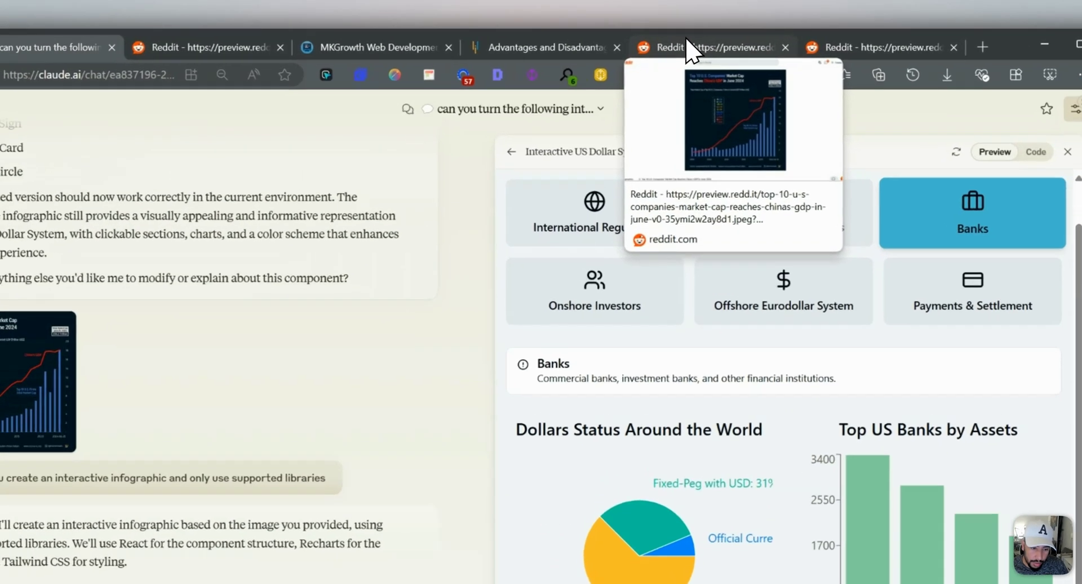
# View the original market cap chart on Reddit, and examine the line chart and company list in Claude's new infographic.
pyautogui.click(688, 39)
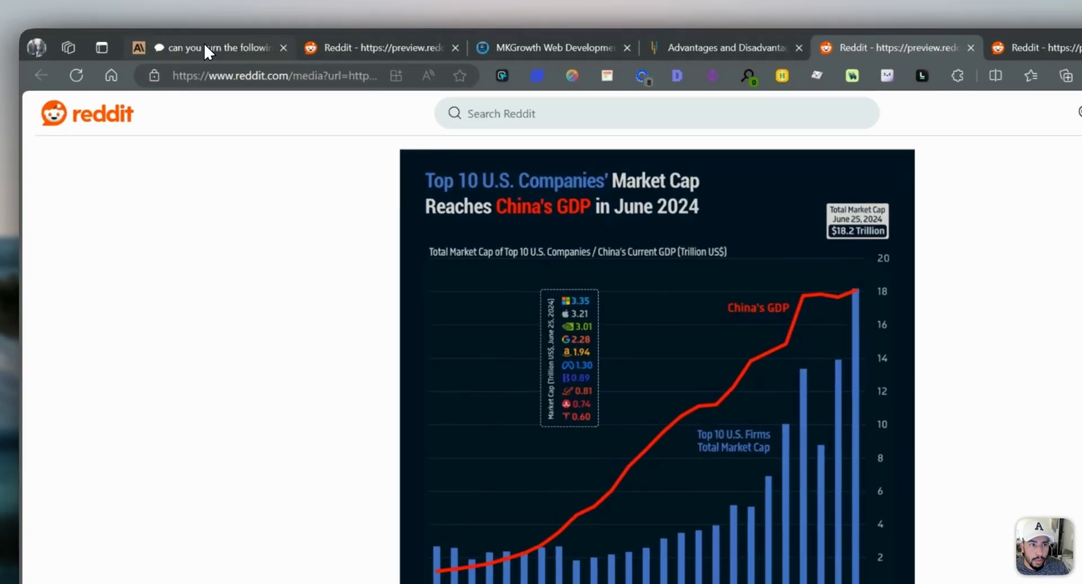
pyautogui.click(202, 45)
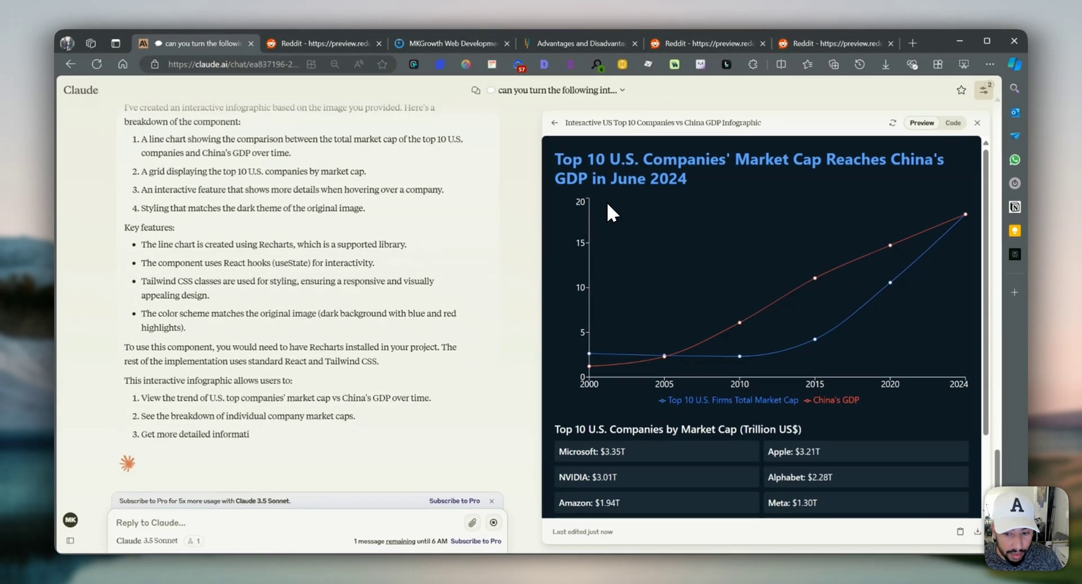
pyautogui.scroll(-1, 908, 488)
pyautogui.scroll(-1, 718, 371)
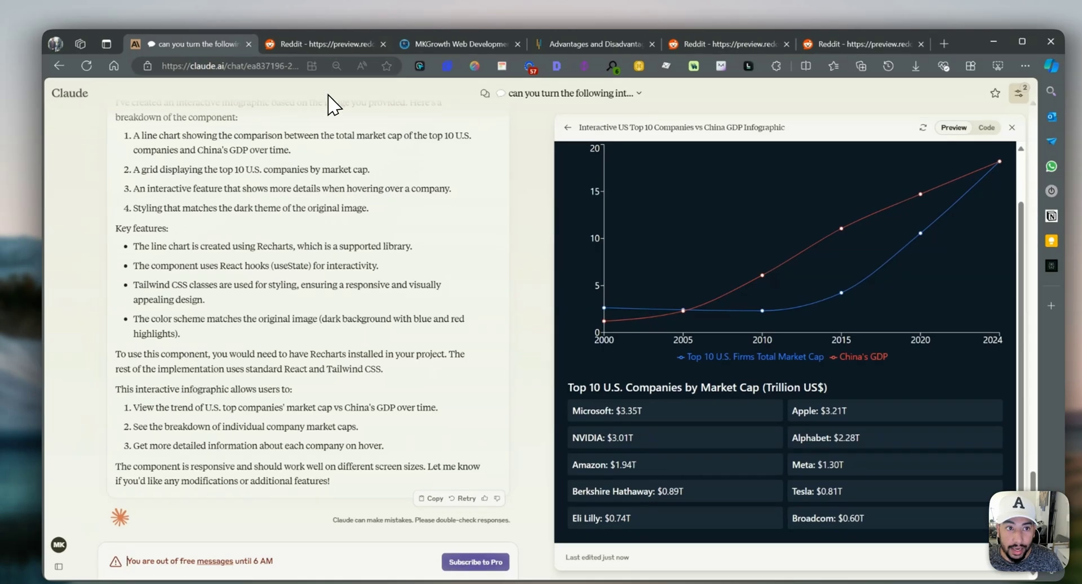
# Move the Reddit market cap chart's browser tab directly beside the Claude tab and return to Claude.
pyautogui.click(307, 43)
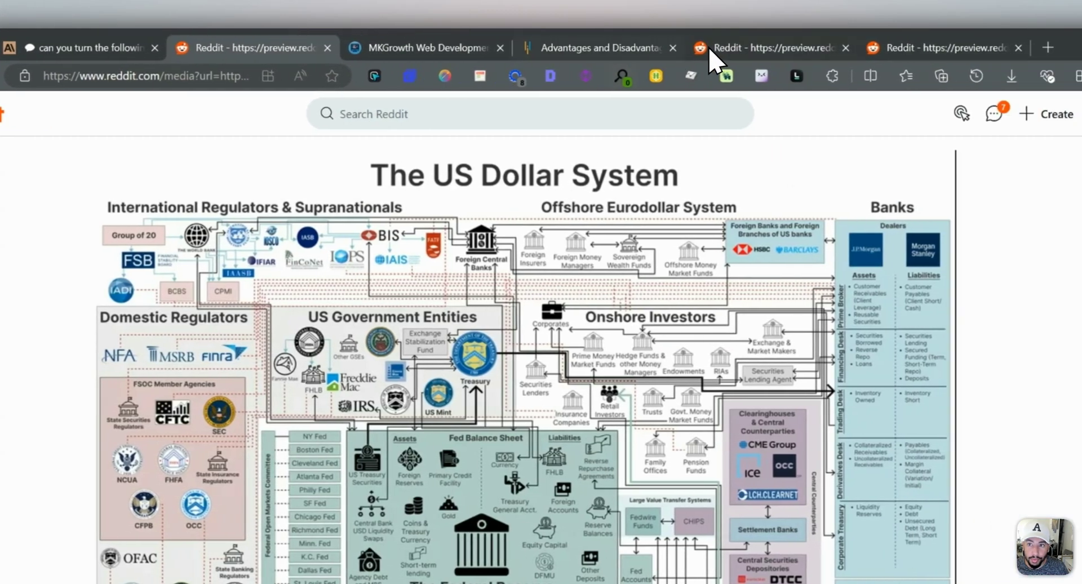
pyautogui.moveTo(758, 43); pyautogui.dragTo(304, 28)
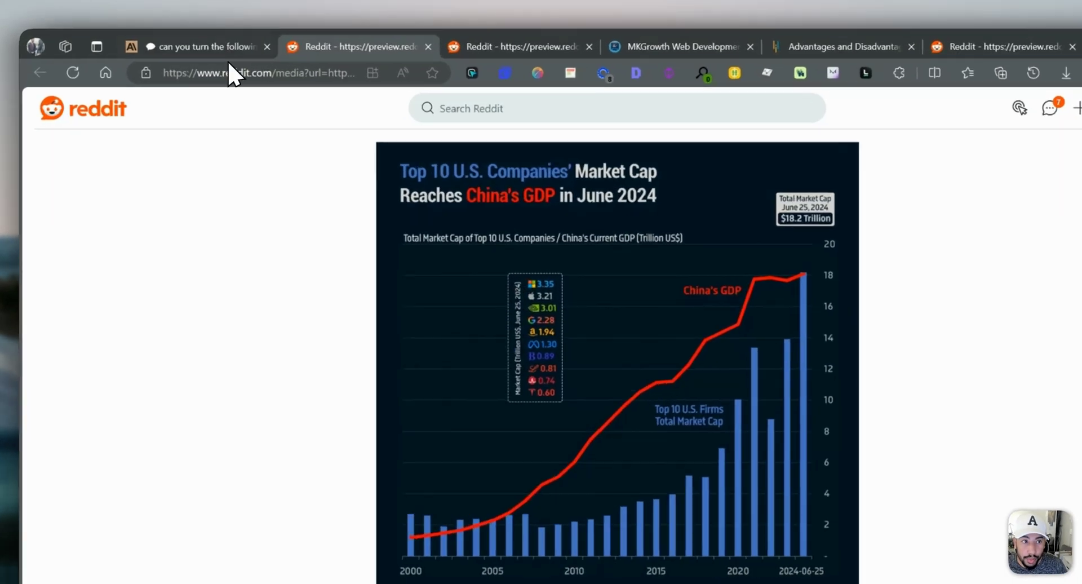
pyautogui.click(200, 44)
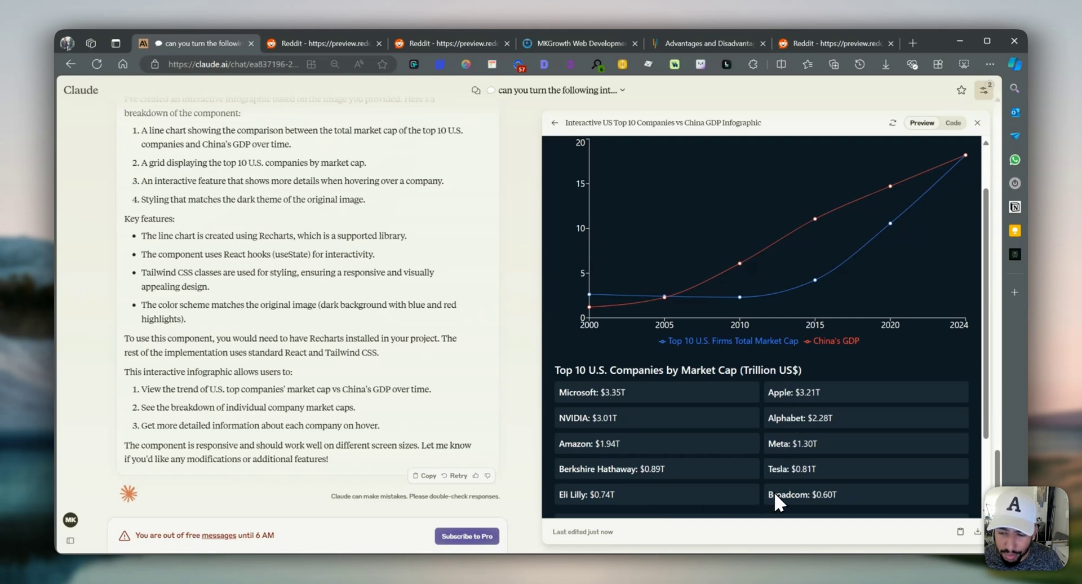
# Compare the infographic's 2024 chart values with the Reddit original, and inspect the Microsoft entry's details in the company list.
pyautogui.scroll(1, 749, 476)
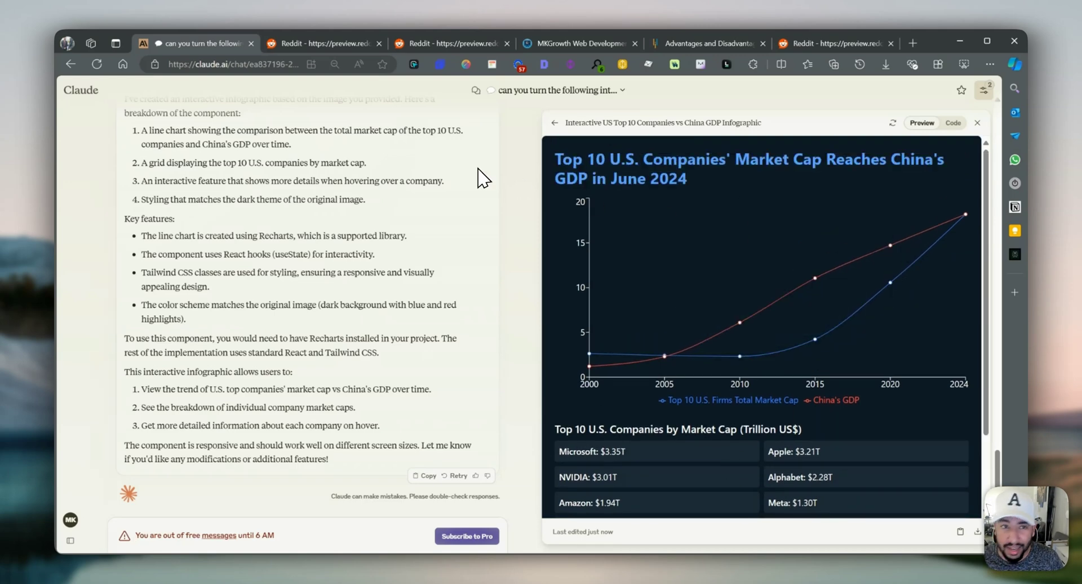
pyautogui.click(338, 43)
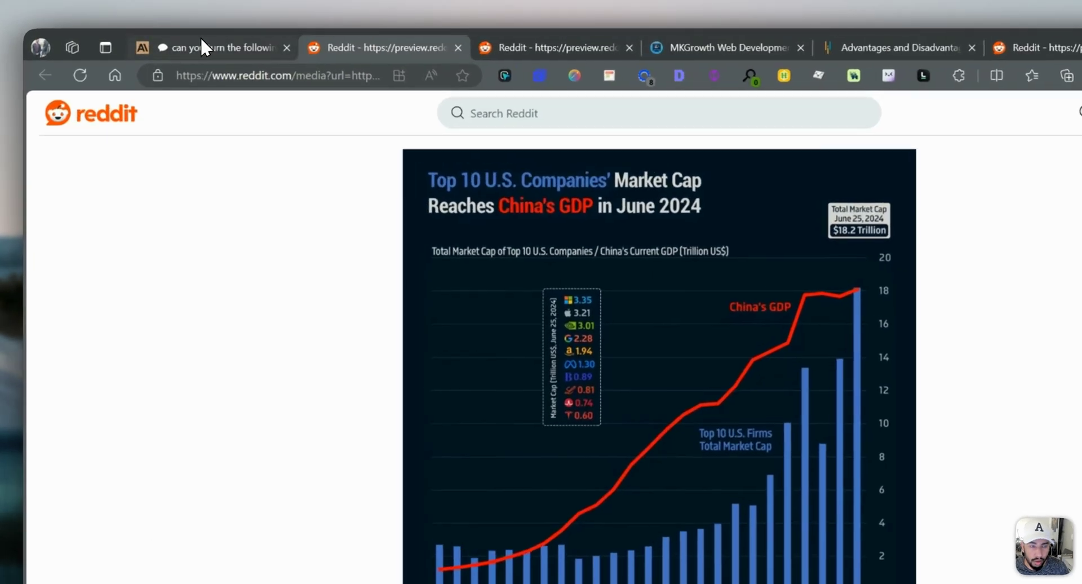
pyautogui.click(197, 43)
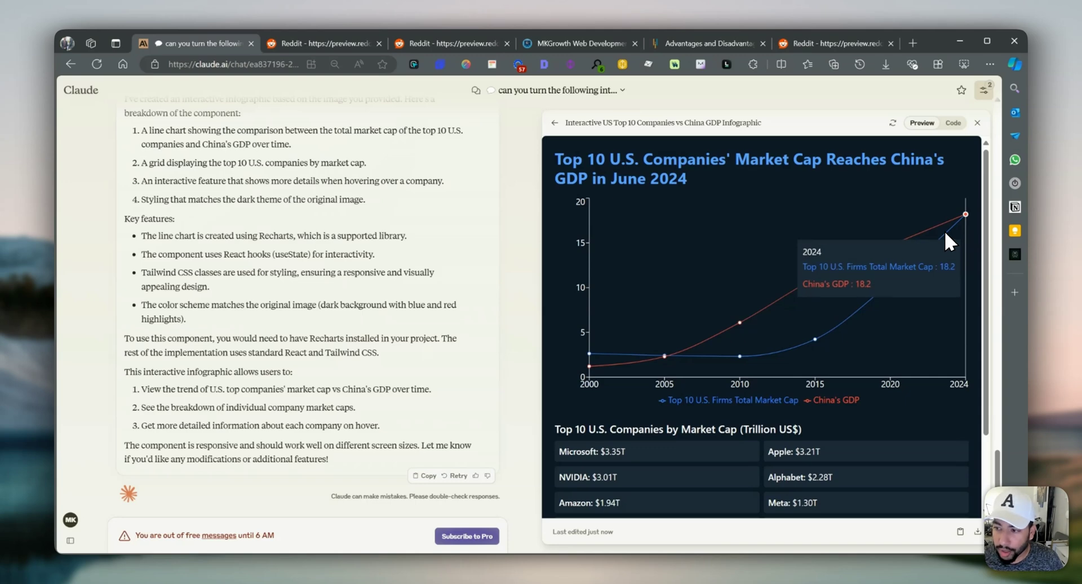
pyautogui.click(301, 42)
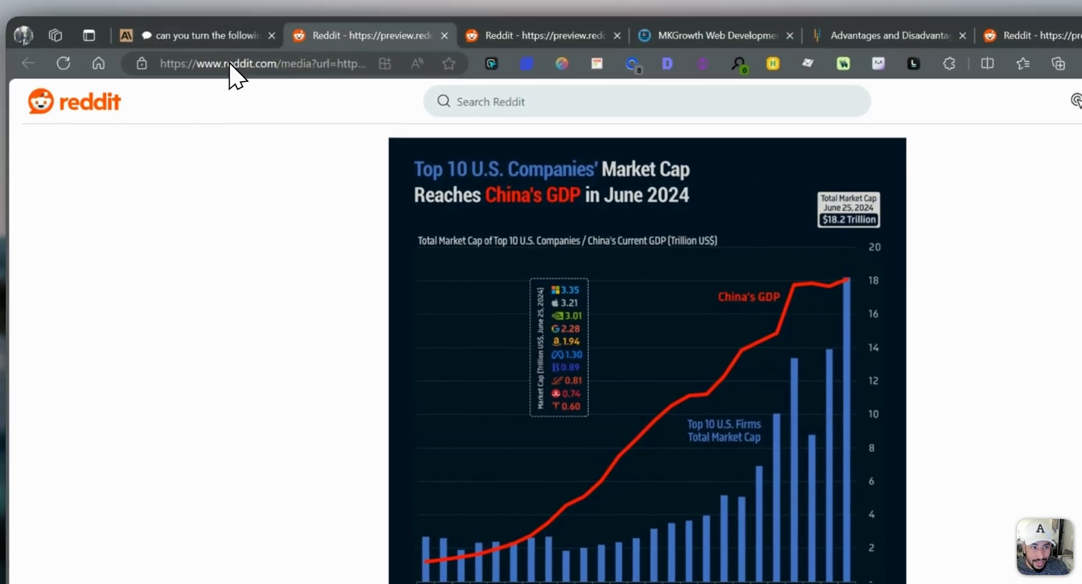
pyautogui.click(232, 36)
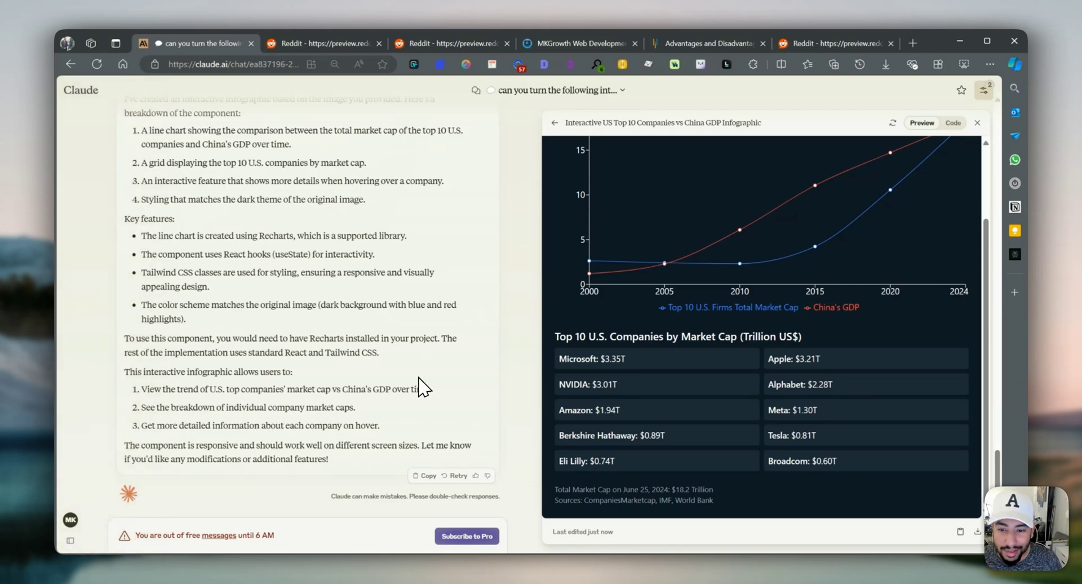
pyautogui.moveTo(613, 359)
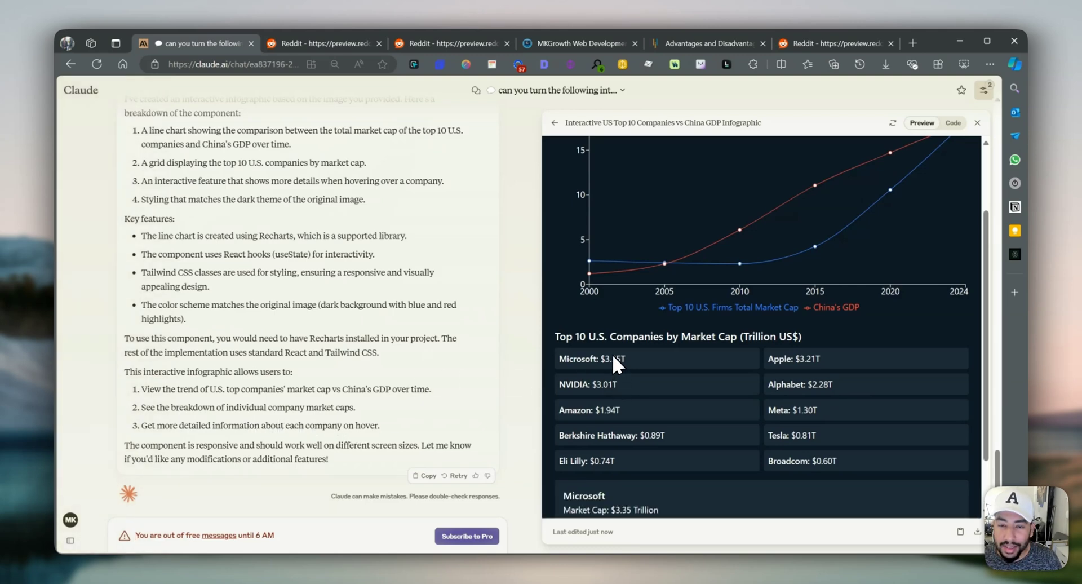